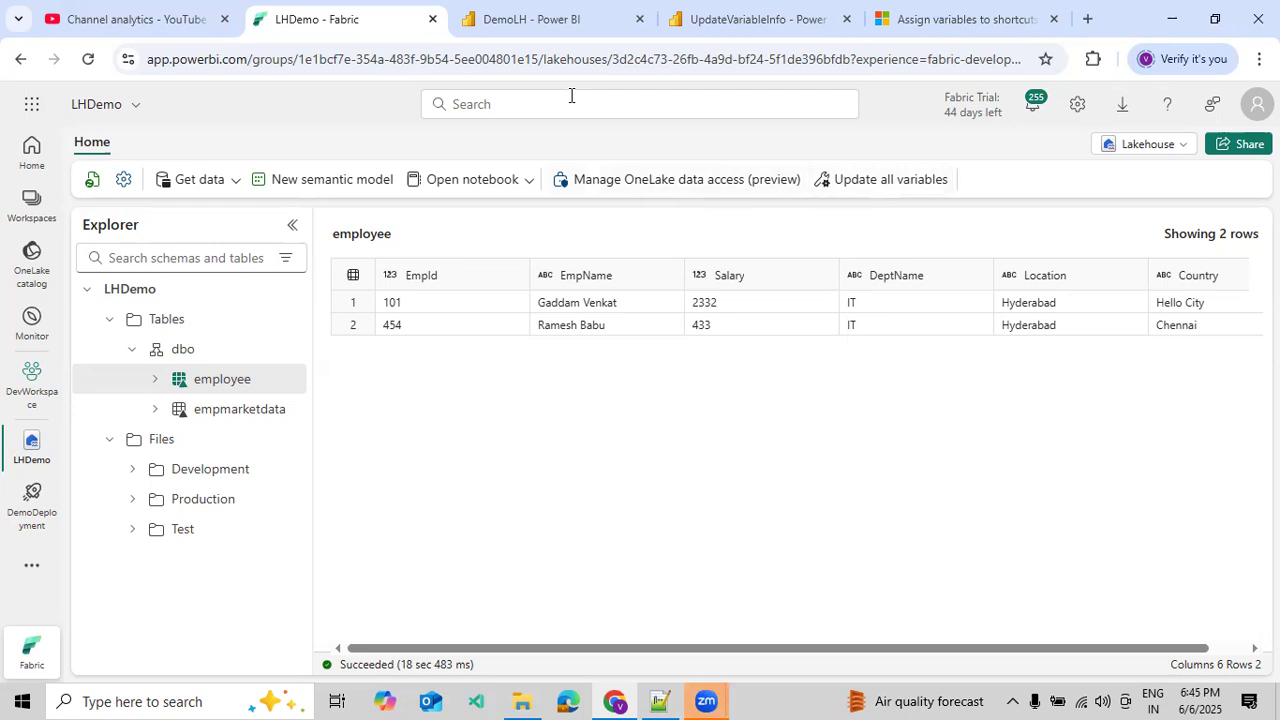
Review the shortcut-variables documentation, the UpdateVariableInfo variable library, and the tables in the LHDemo and DemoLH lakehouses.
click(955, 14)
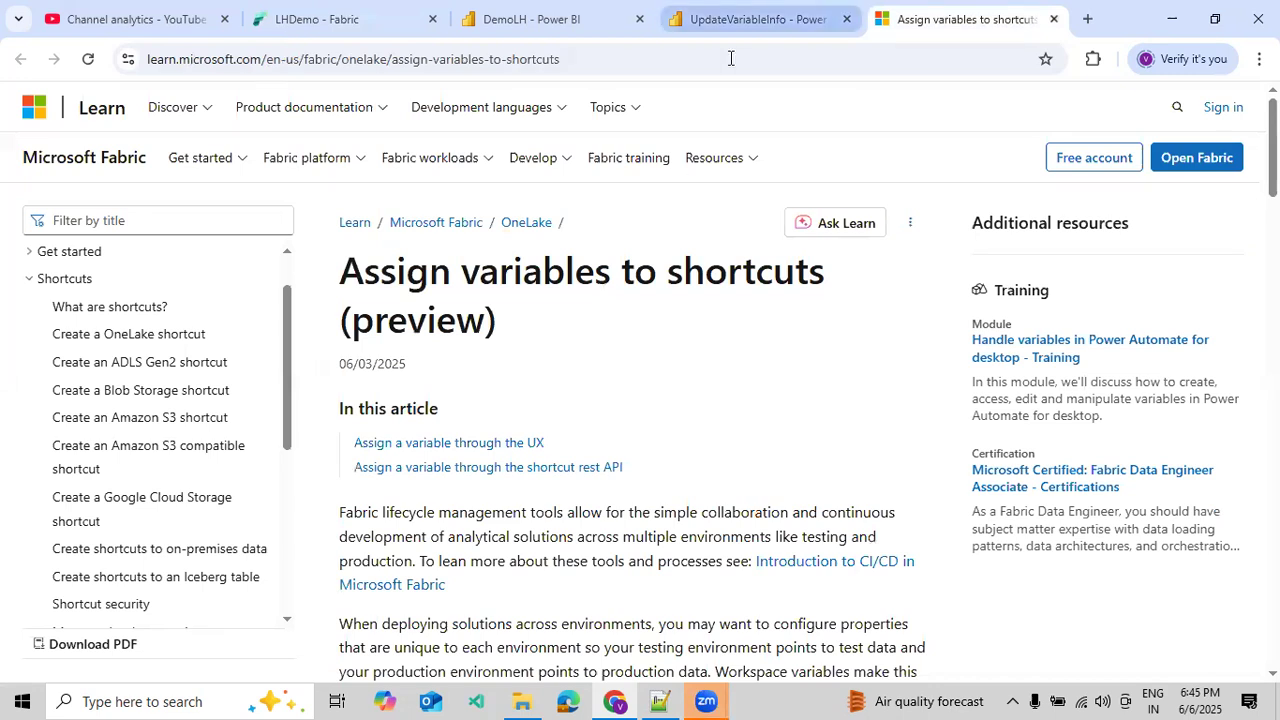
click(745, 19)
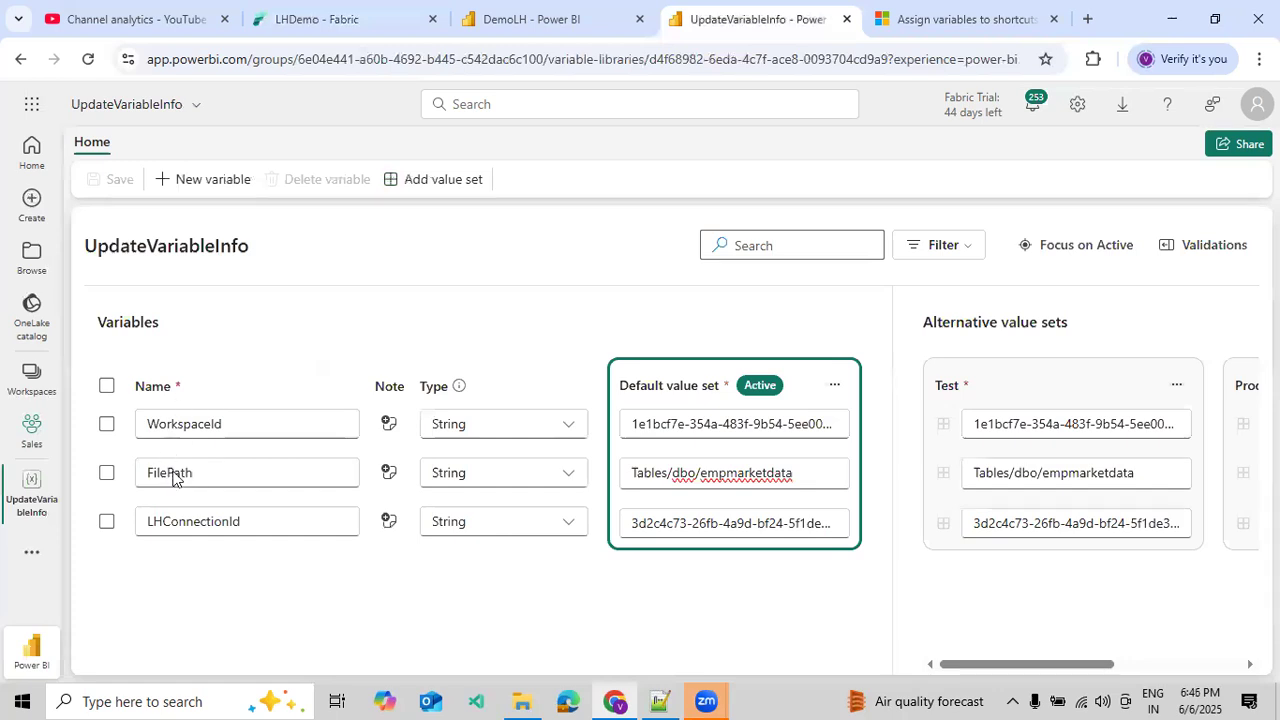
click(512, 33)
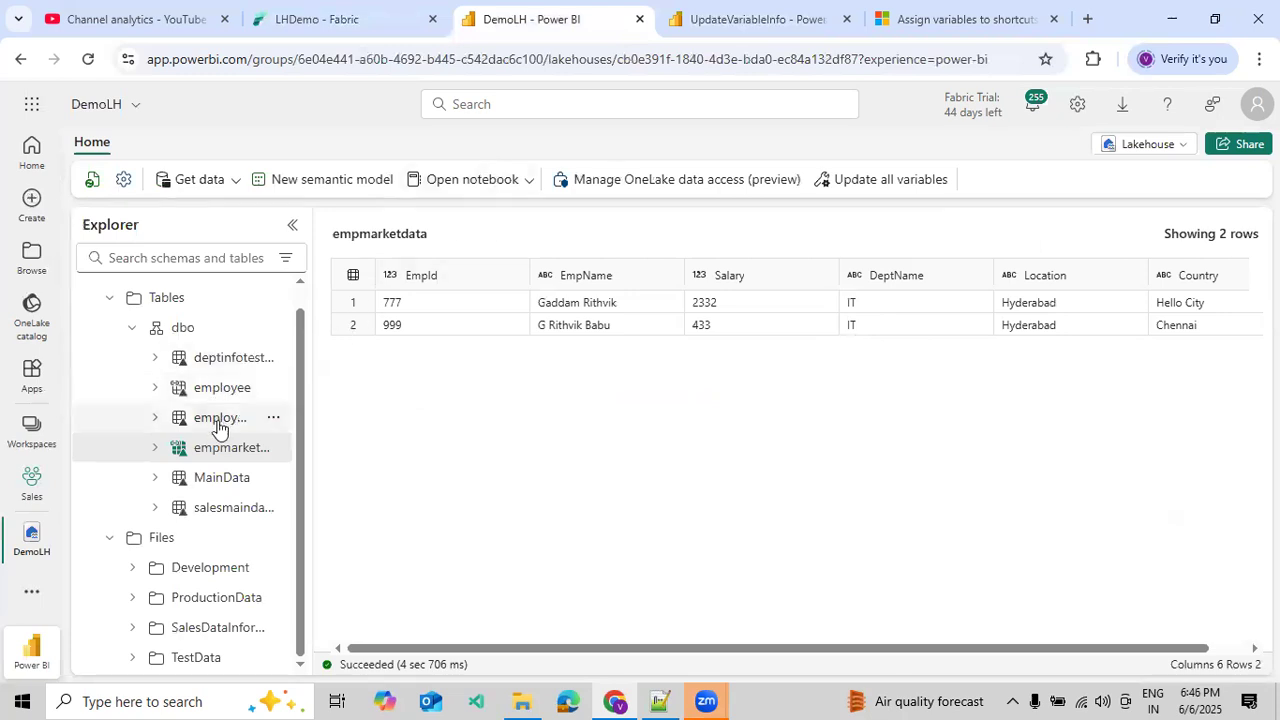
click(283, 34)
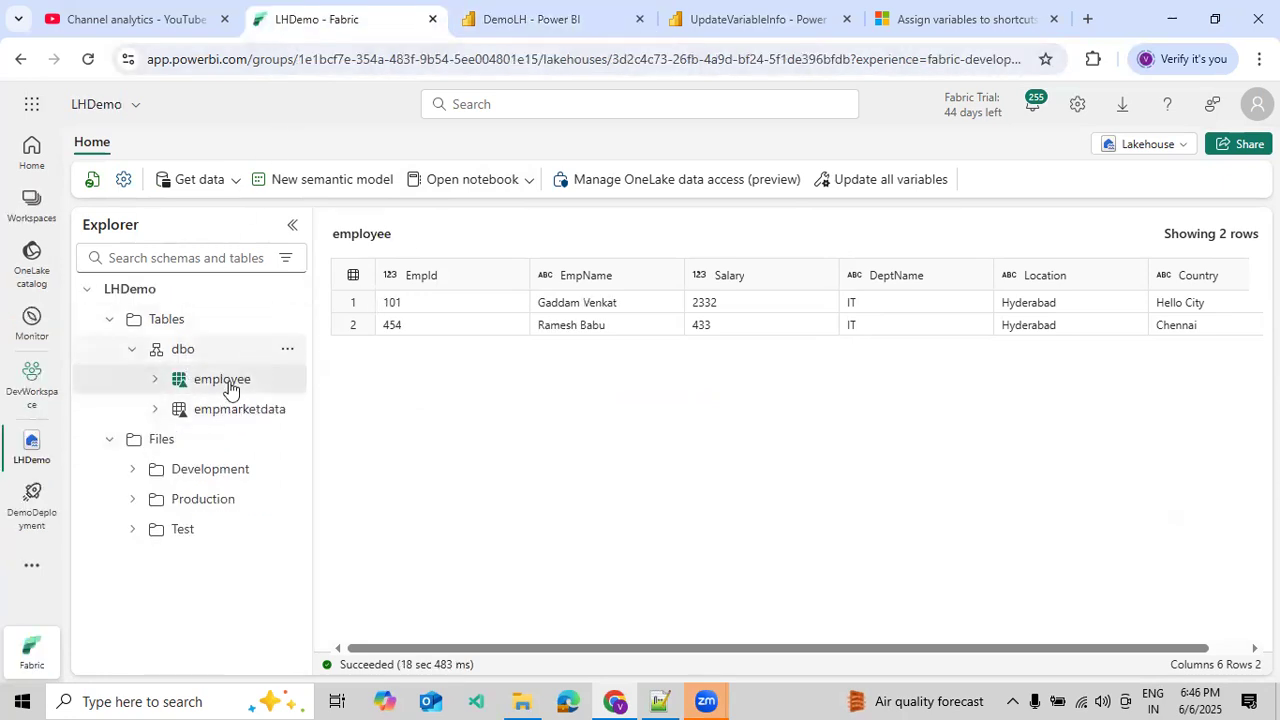
click(505, 24)
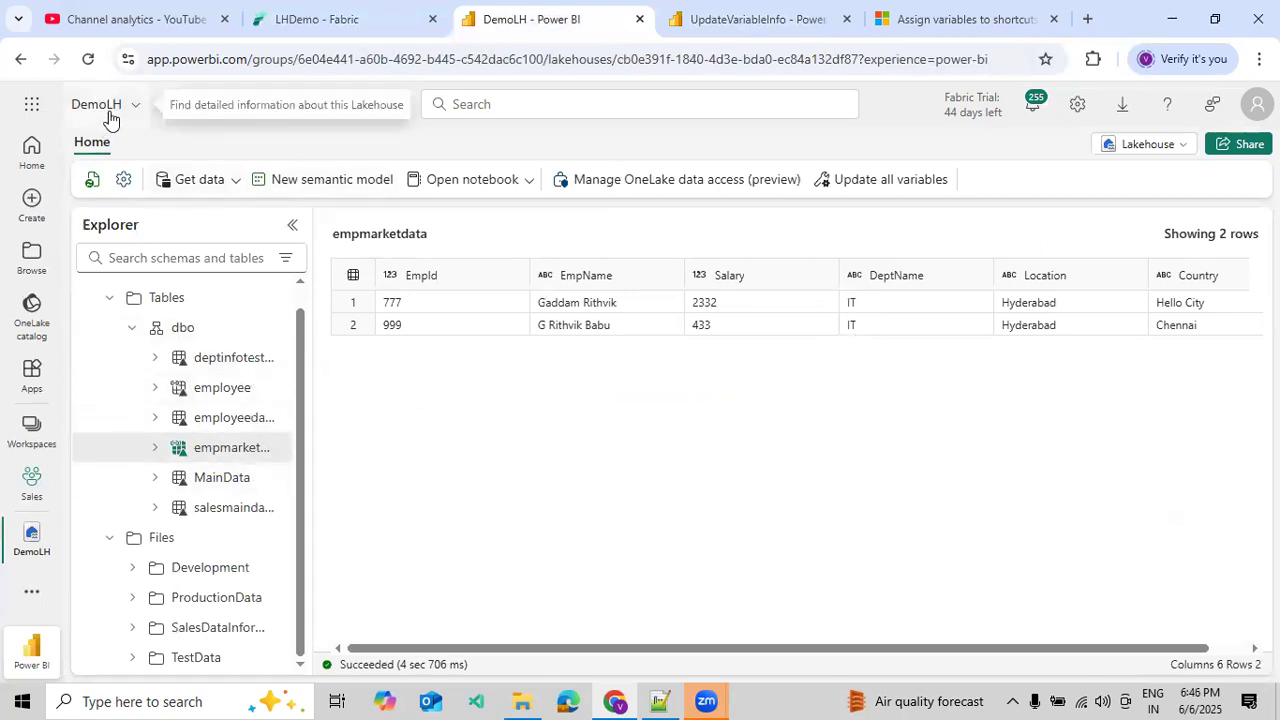
click(283, 30)
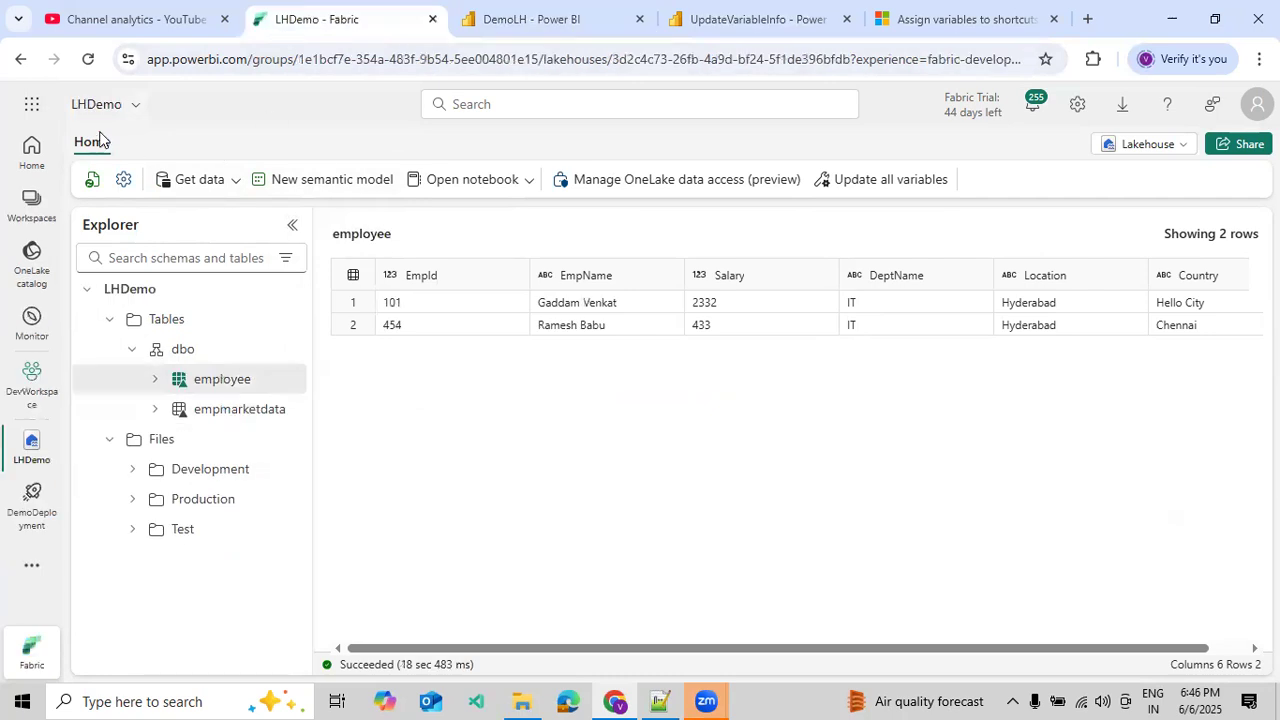
click(468, 24)
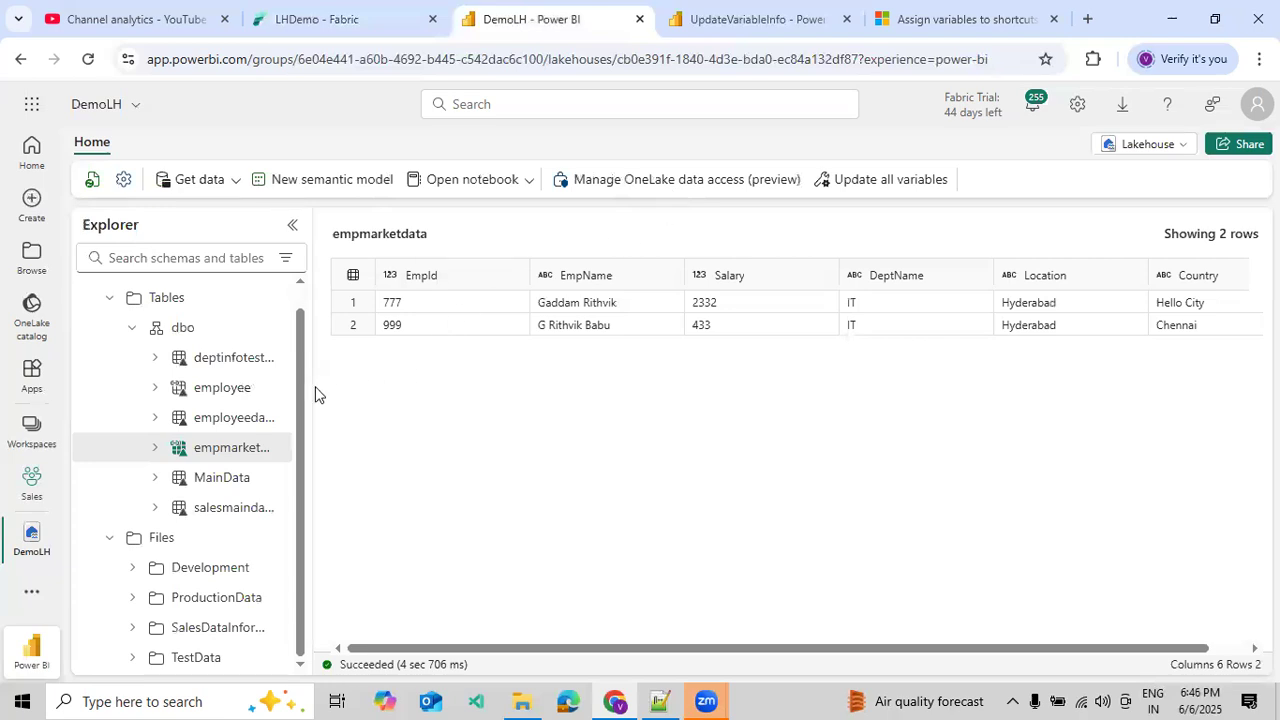
Open the shortcut management of DemoLH's employee table and look through its editable properties and variables.
click(275, 390)
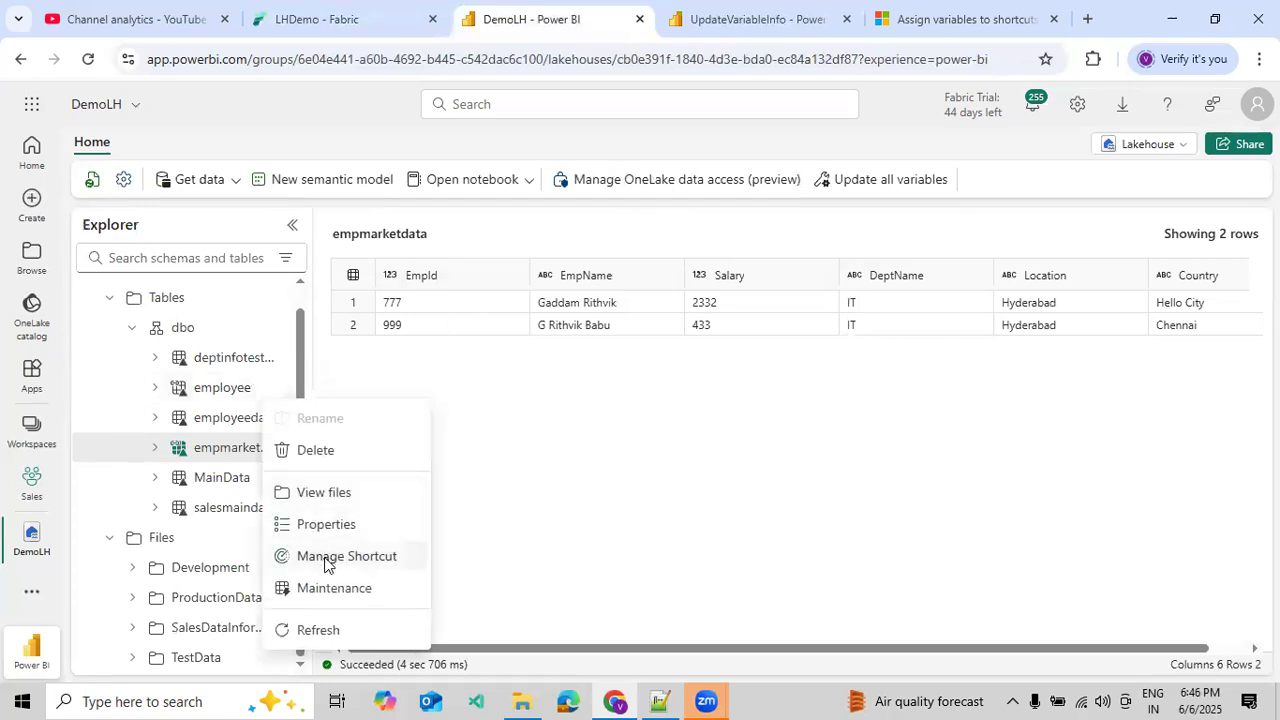
click(386, 553)
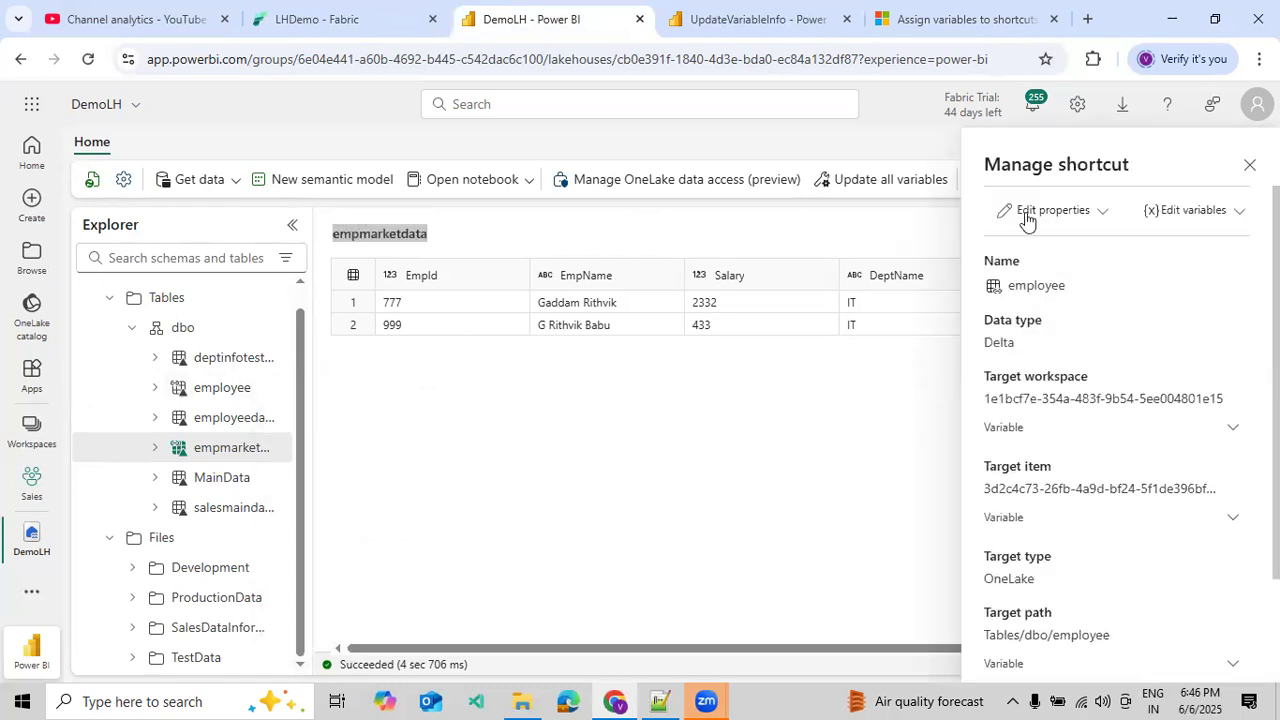
click(1104, 216)
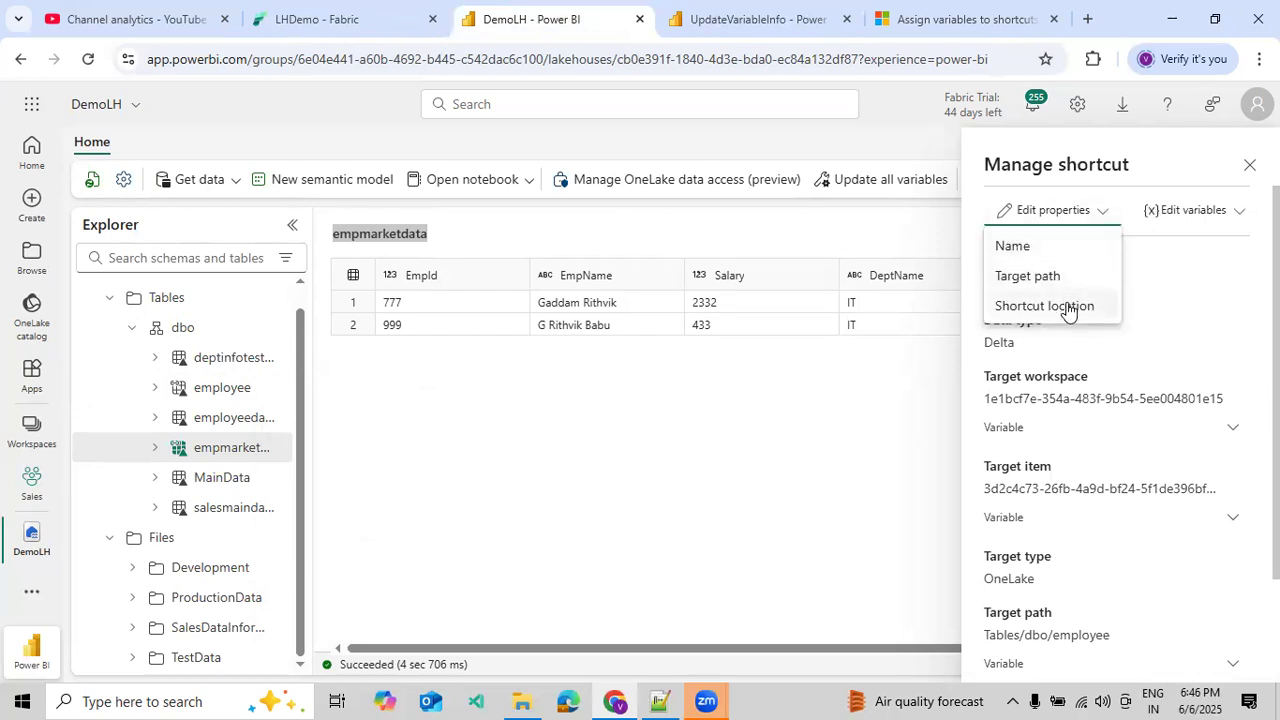
click(1168, 286)
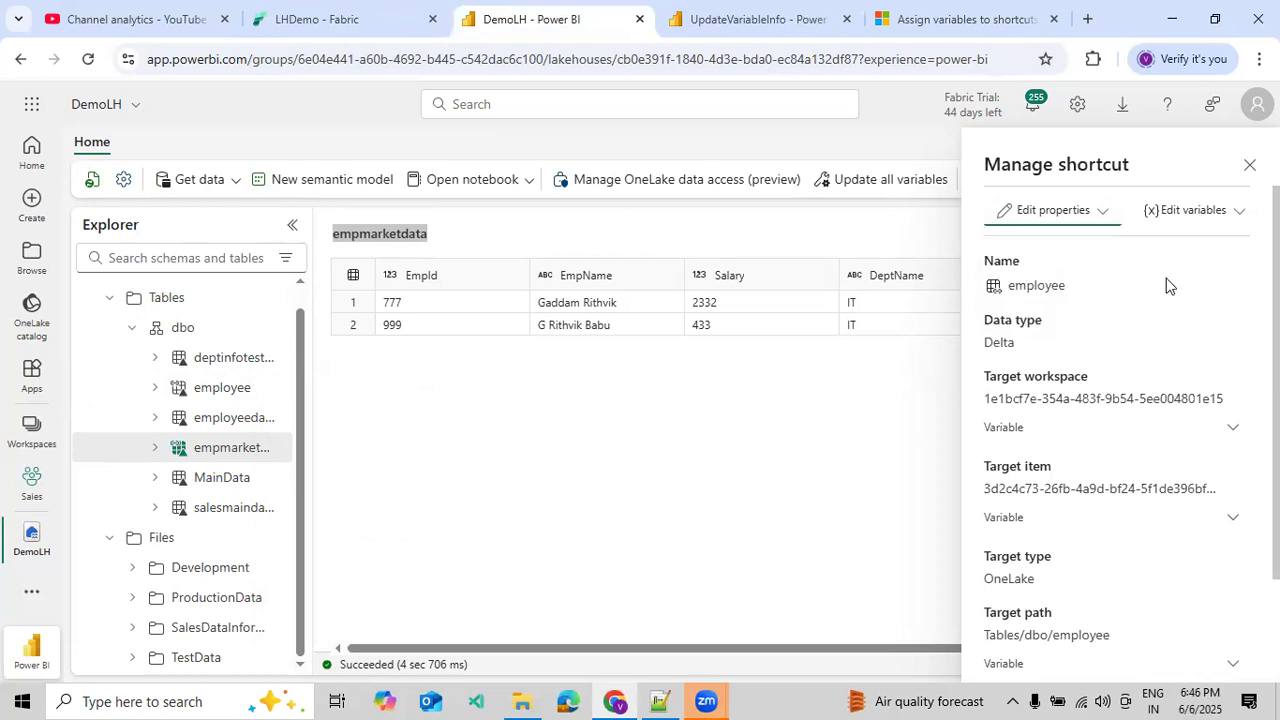
click(1187, 214)
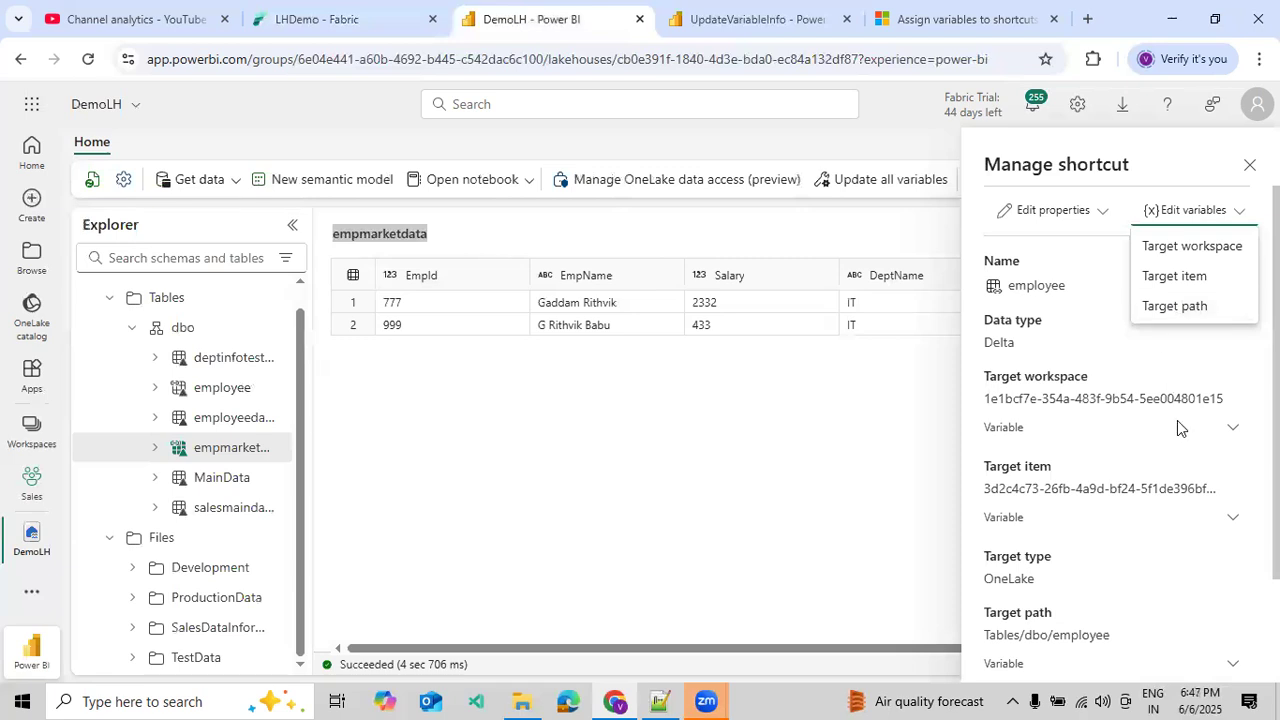
Assign the WorkspaceId variable from the UpdateVariableInfo library to the employee shortcut's target workspace.
click(1234, 430)
click(1234, 431)
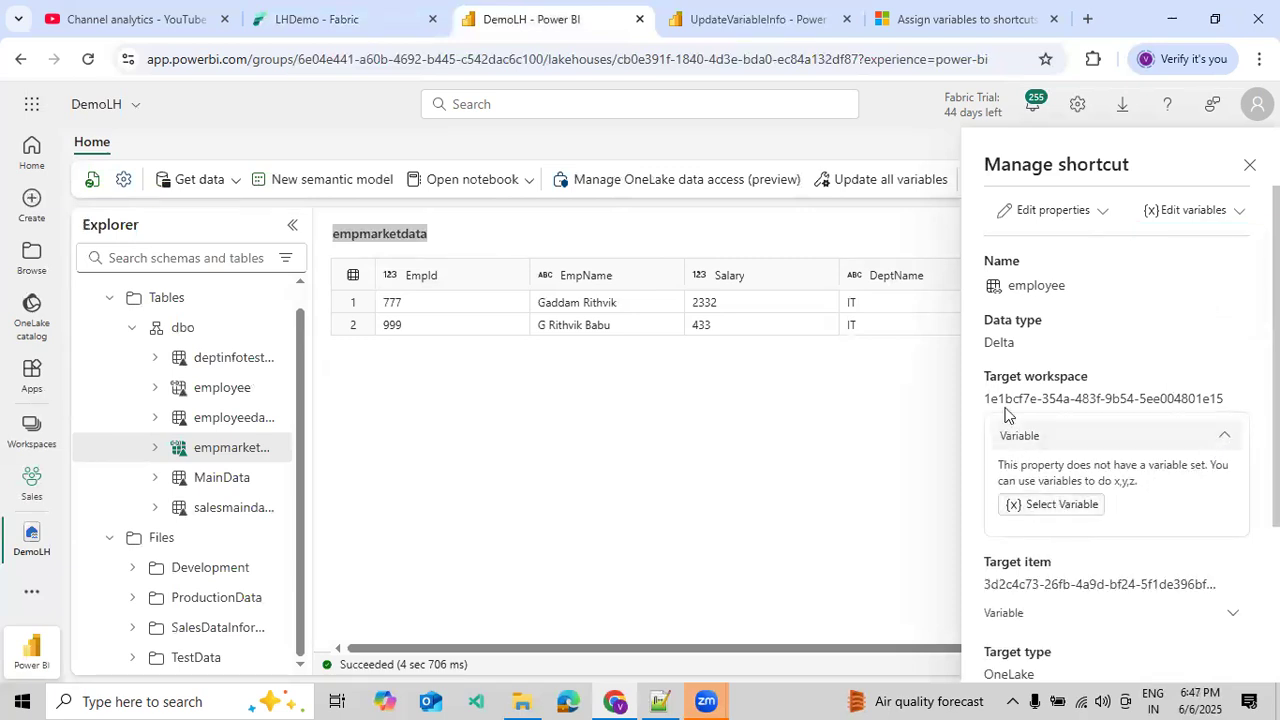
click(1060, 504)
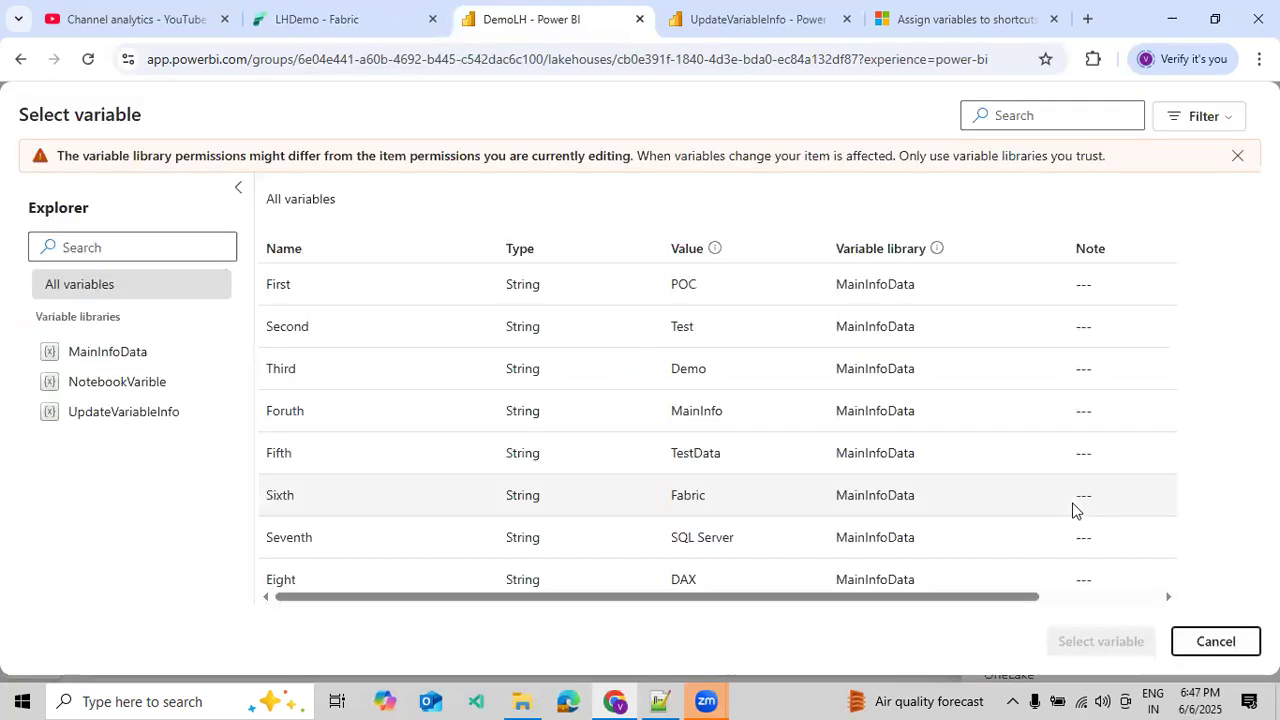
click(137, 425)
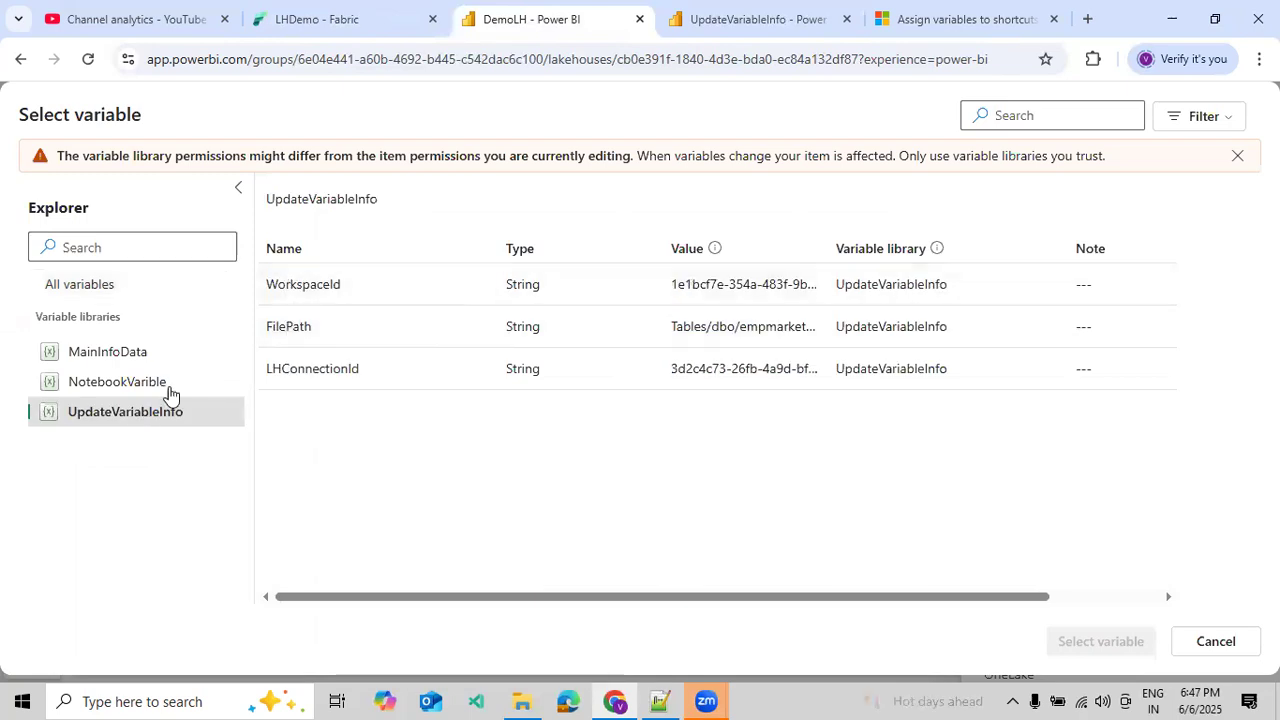
double_click(323, 287)
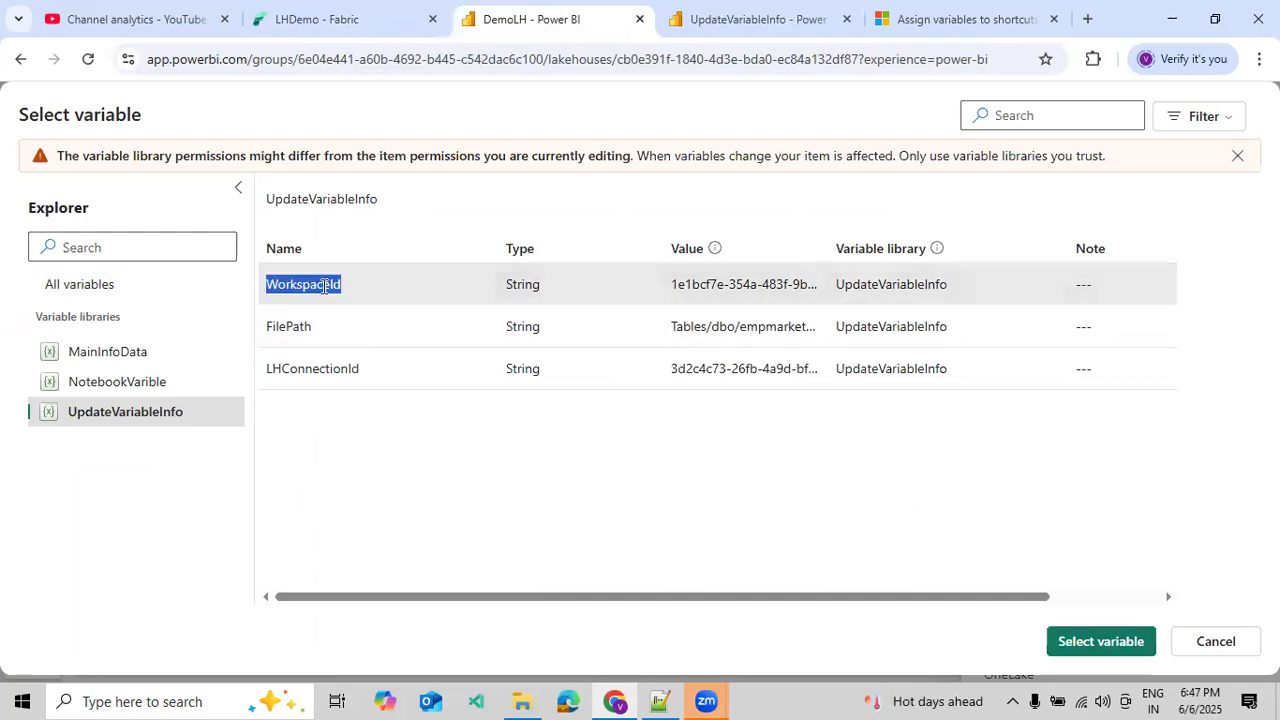
click(1055, 651)
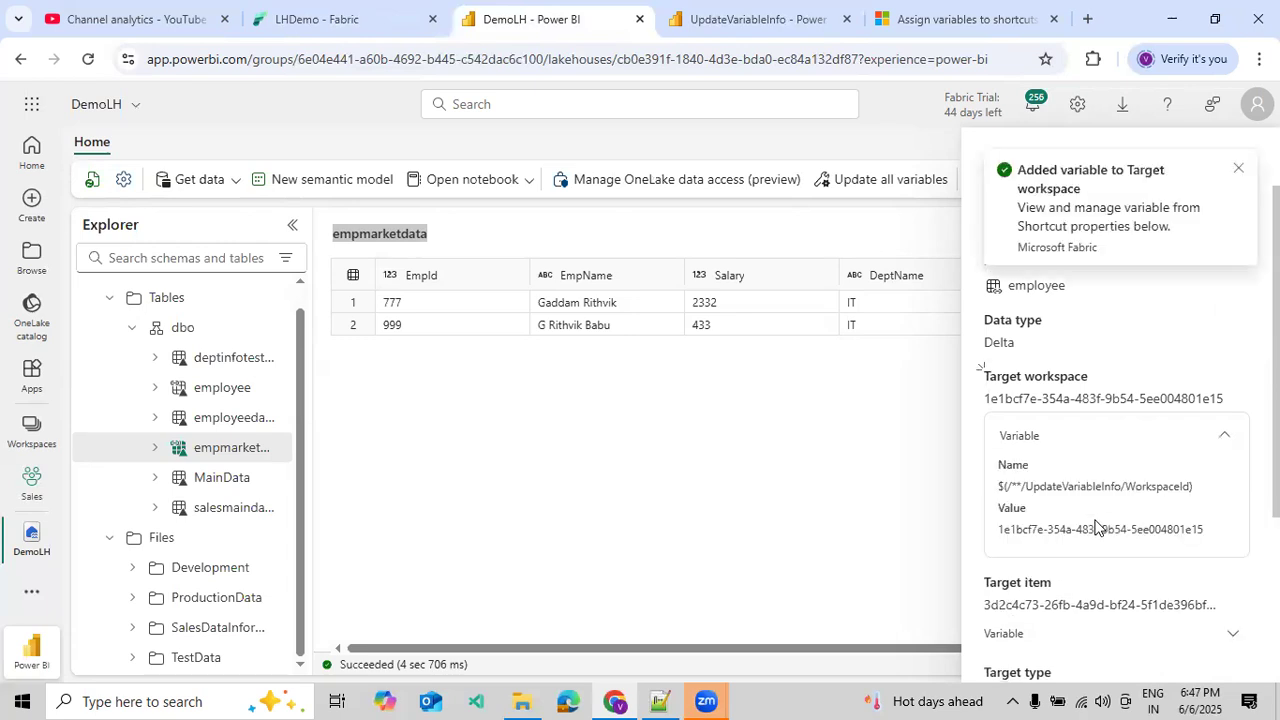
Assign the LHConnectionId variable from the UpdateVariableInfo library to the employee shortcut's target item.
scroll(1015, 545, down, 2)
click(1228, 451)
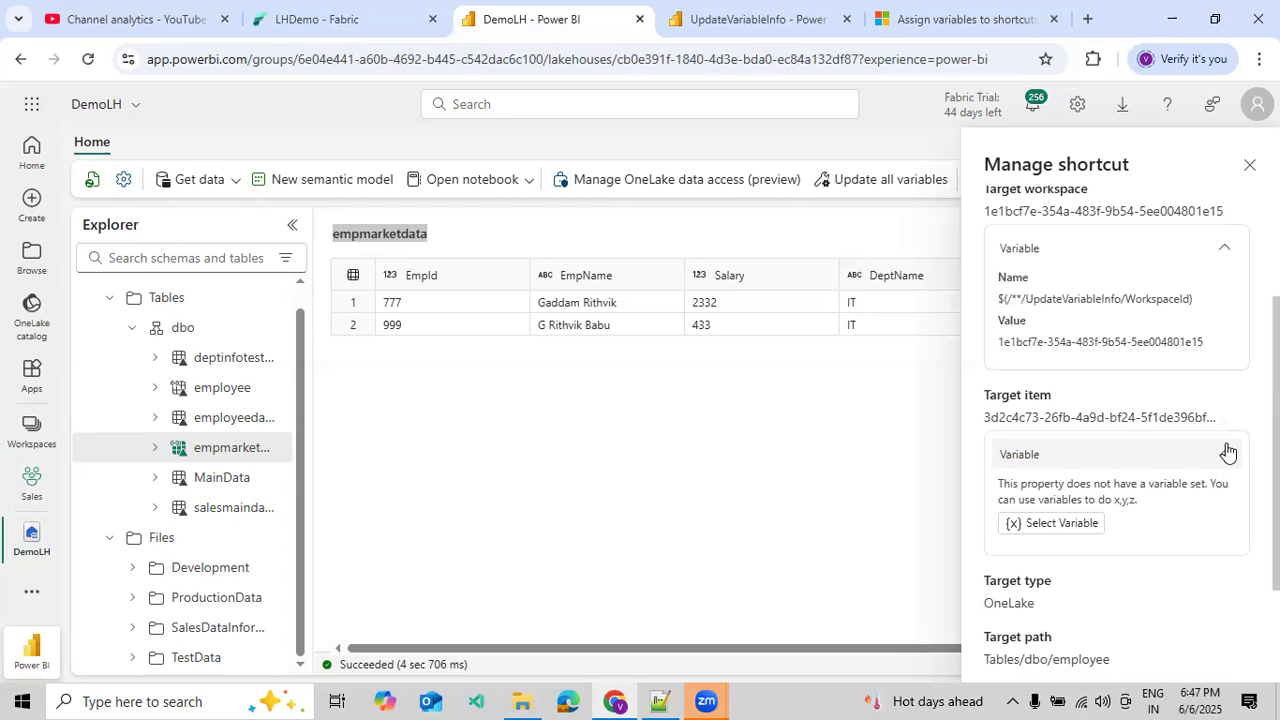
click(1071, 526)
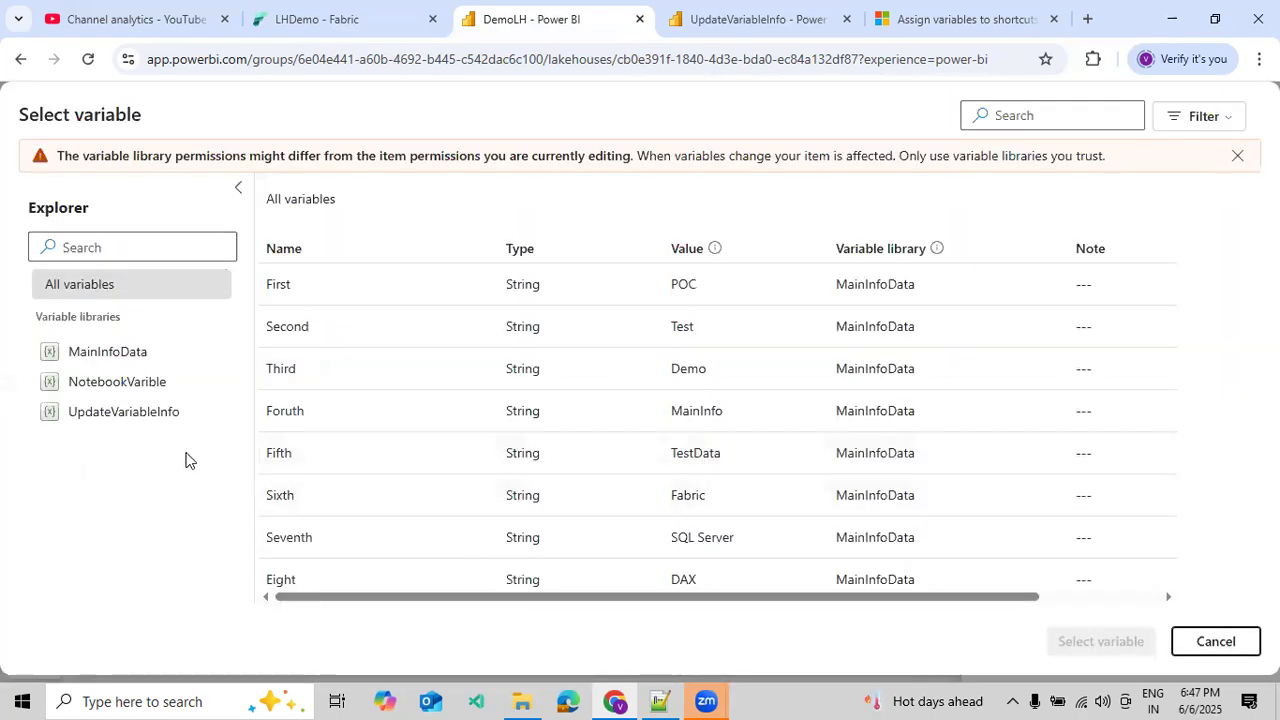
double_click(135, 421)
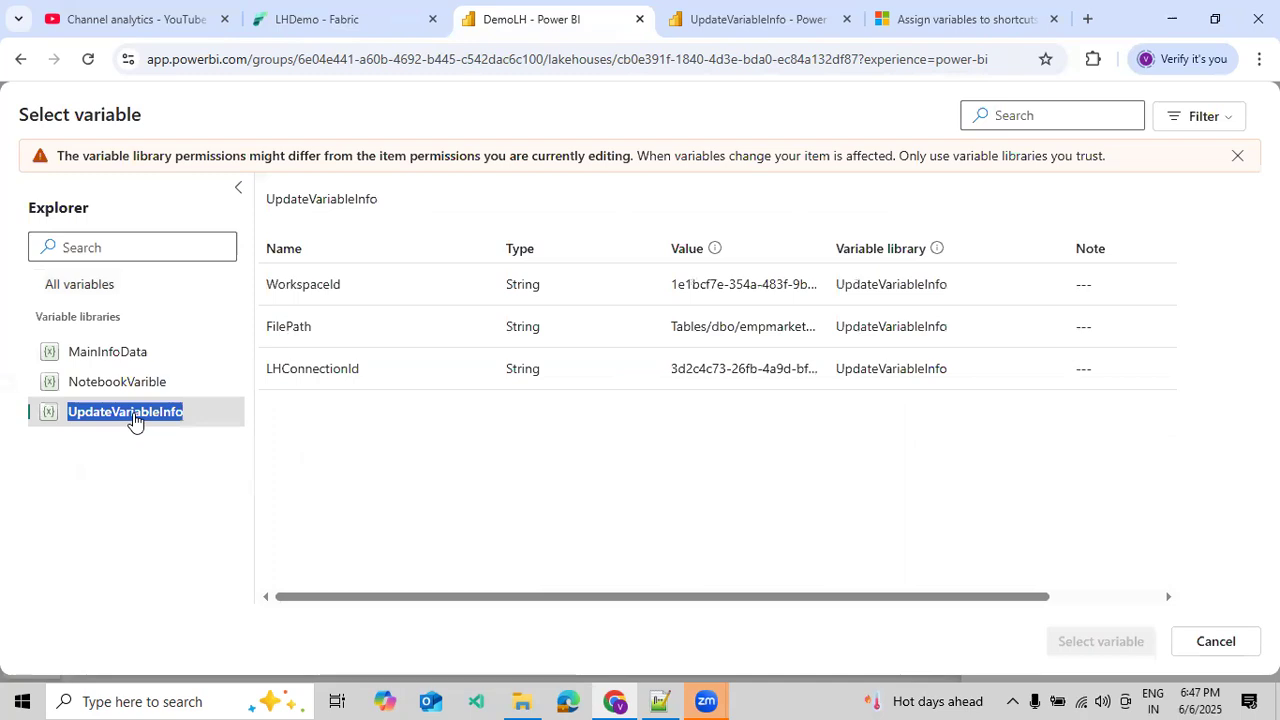
click(330, 368)
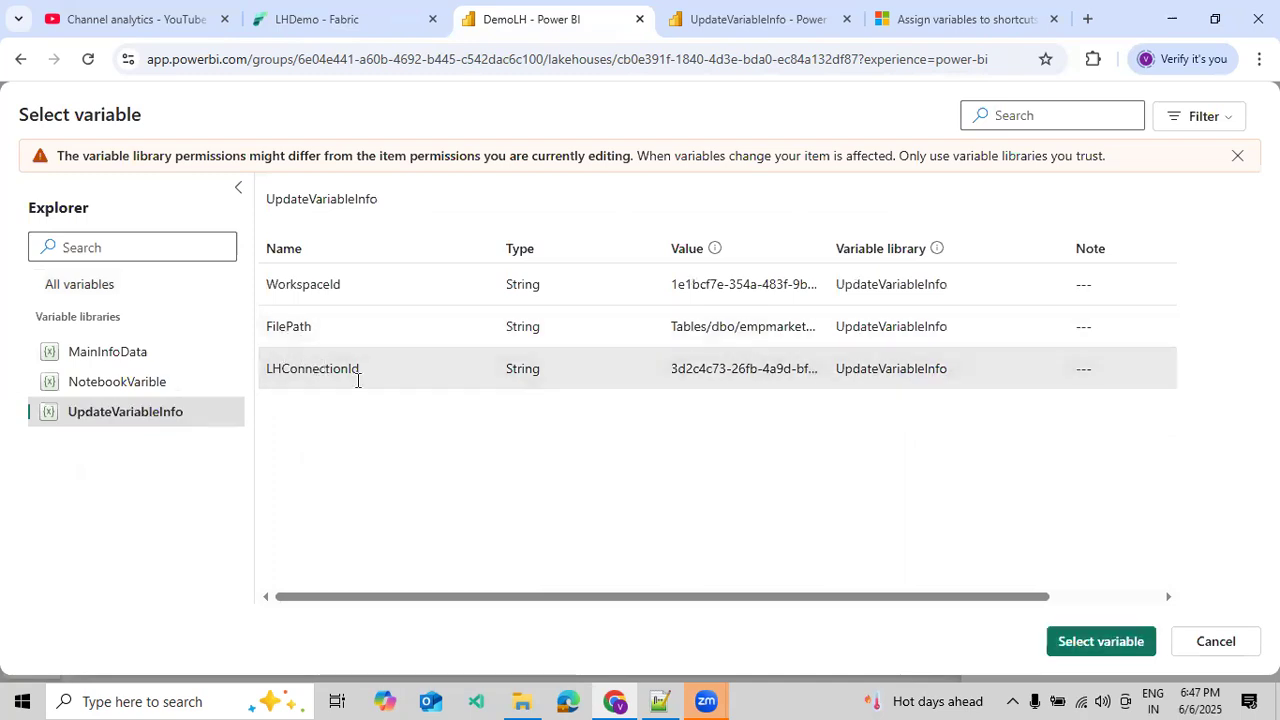
click(1046, 640)
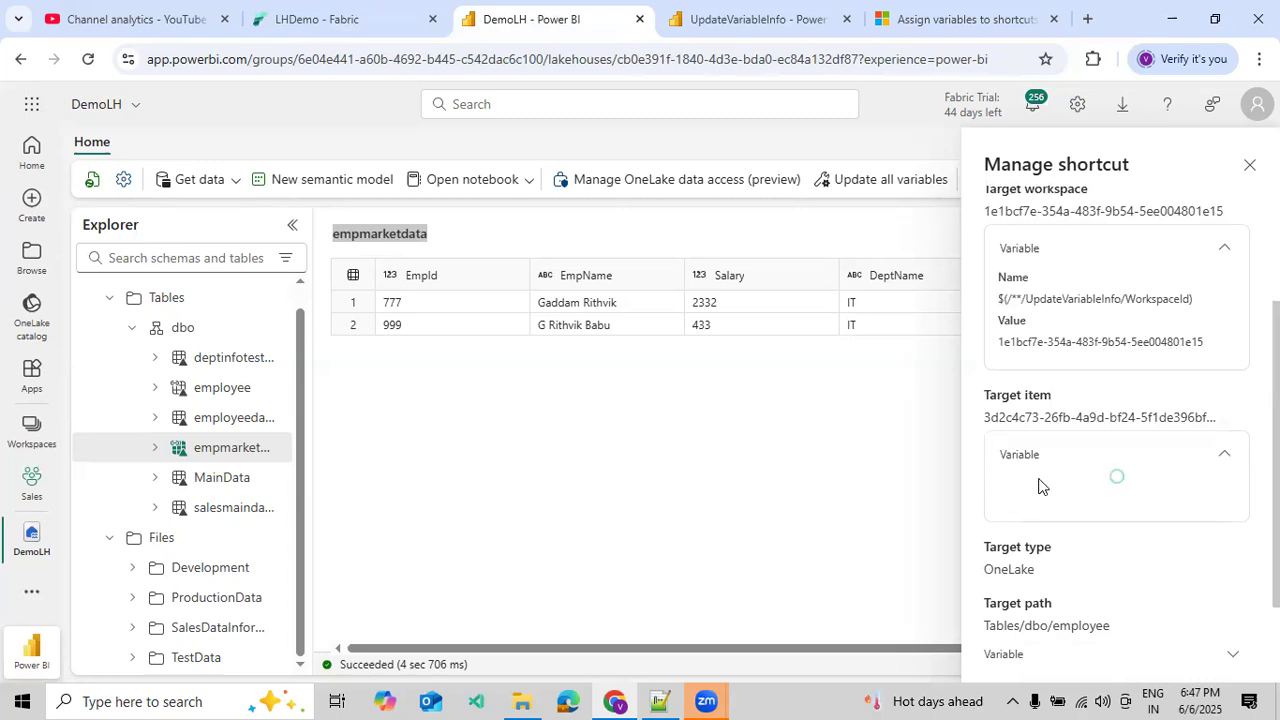
Assign the FilePath variable from the UpdateVariableInfo library to the employee shortcut's target path.
scroll(1044, 520, down, 2)
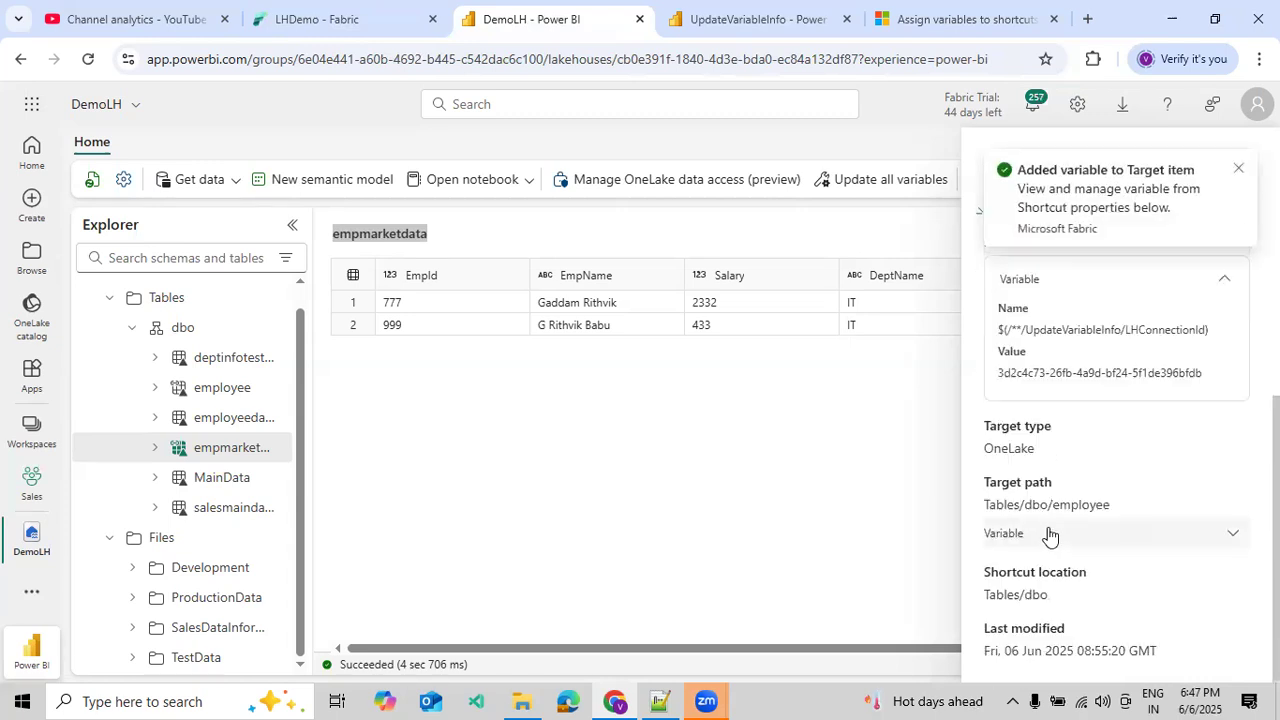
click(1048, 535)
click(1040, 611)
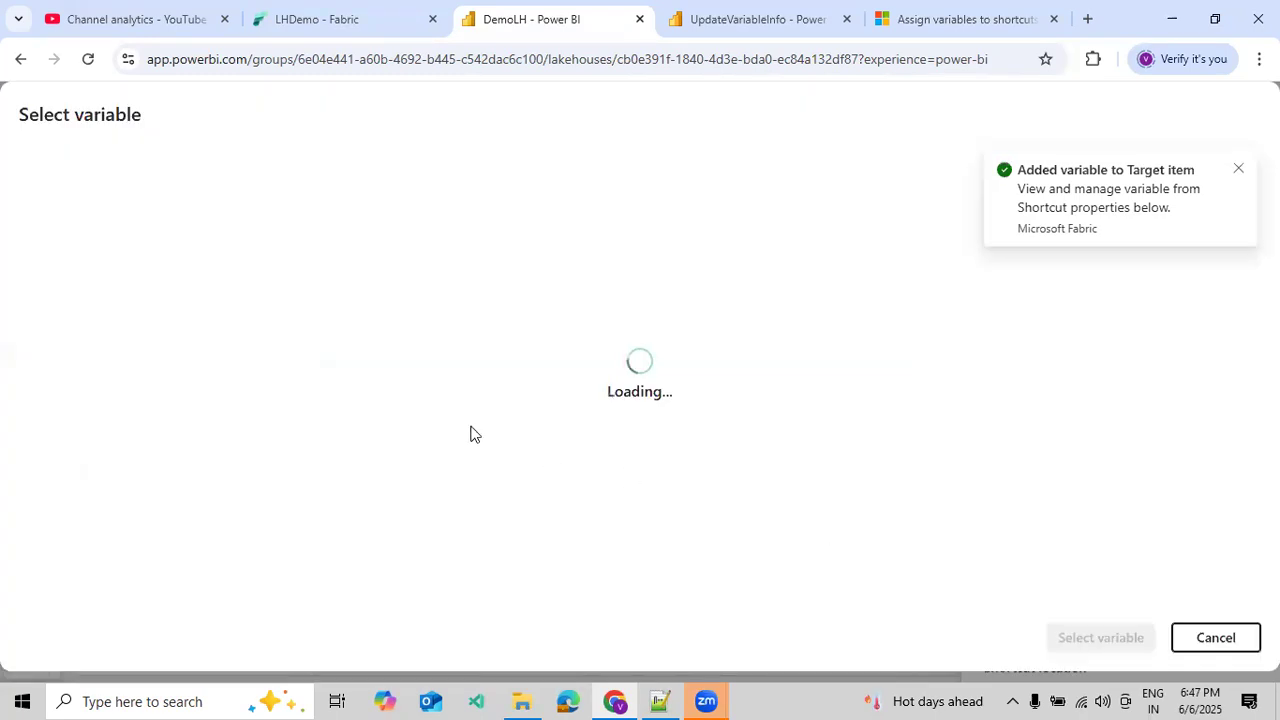
double_click(131, 417)
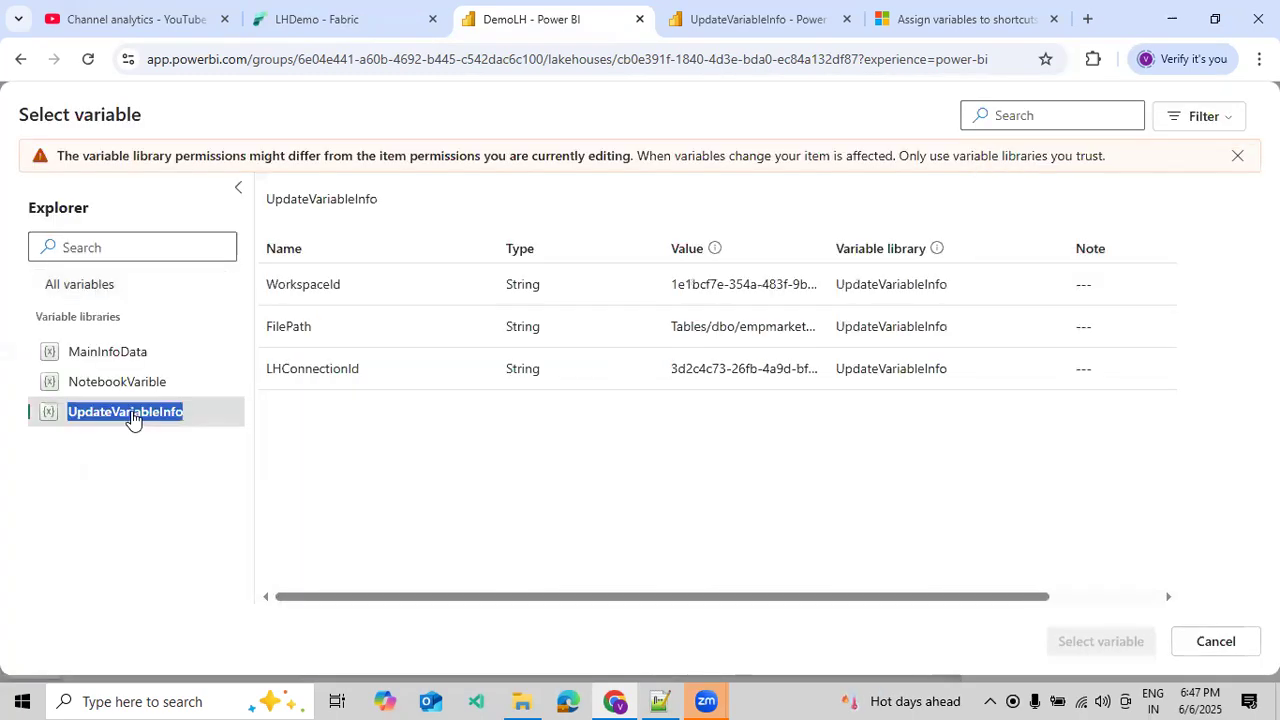
click(330, 337)
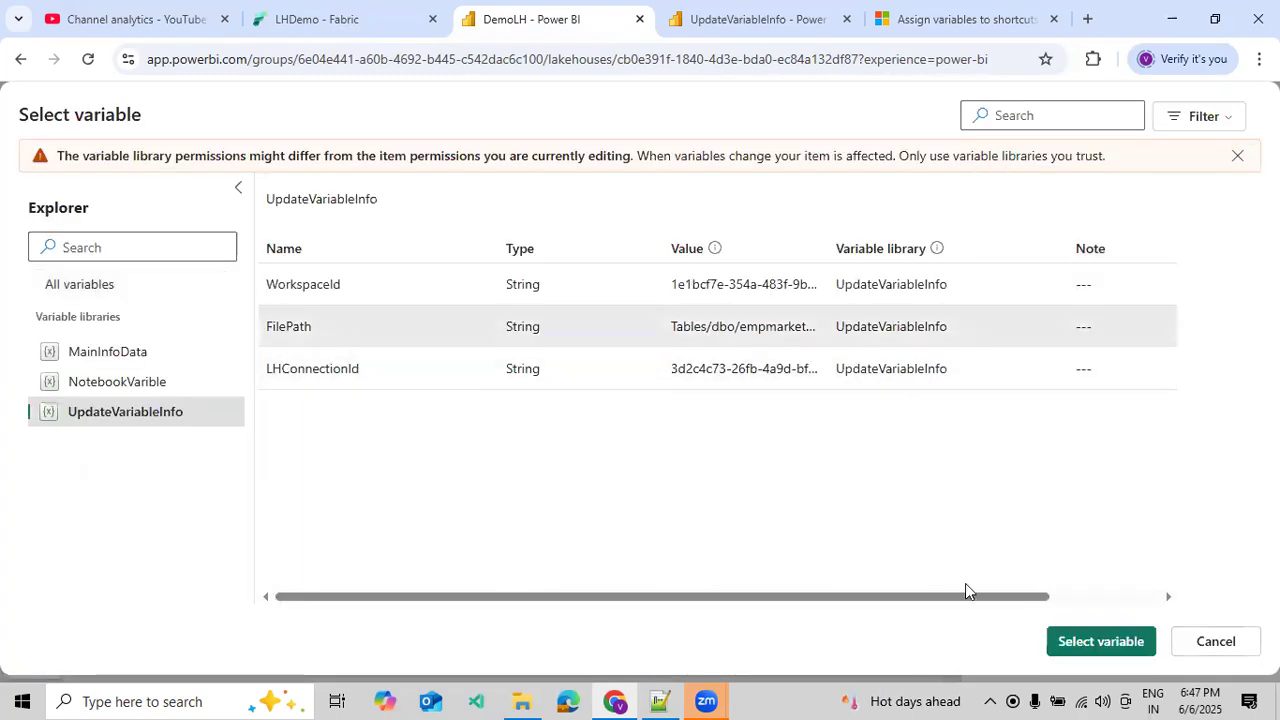
click(1088, 645)
Check the employee shortcut's assigned variables, close its settings, and update all shortcut variables in the DemoLH lakehouse.
scroll(1060, 500, down, 1)
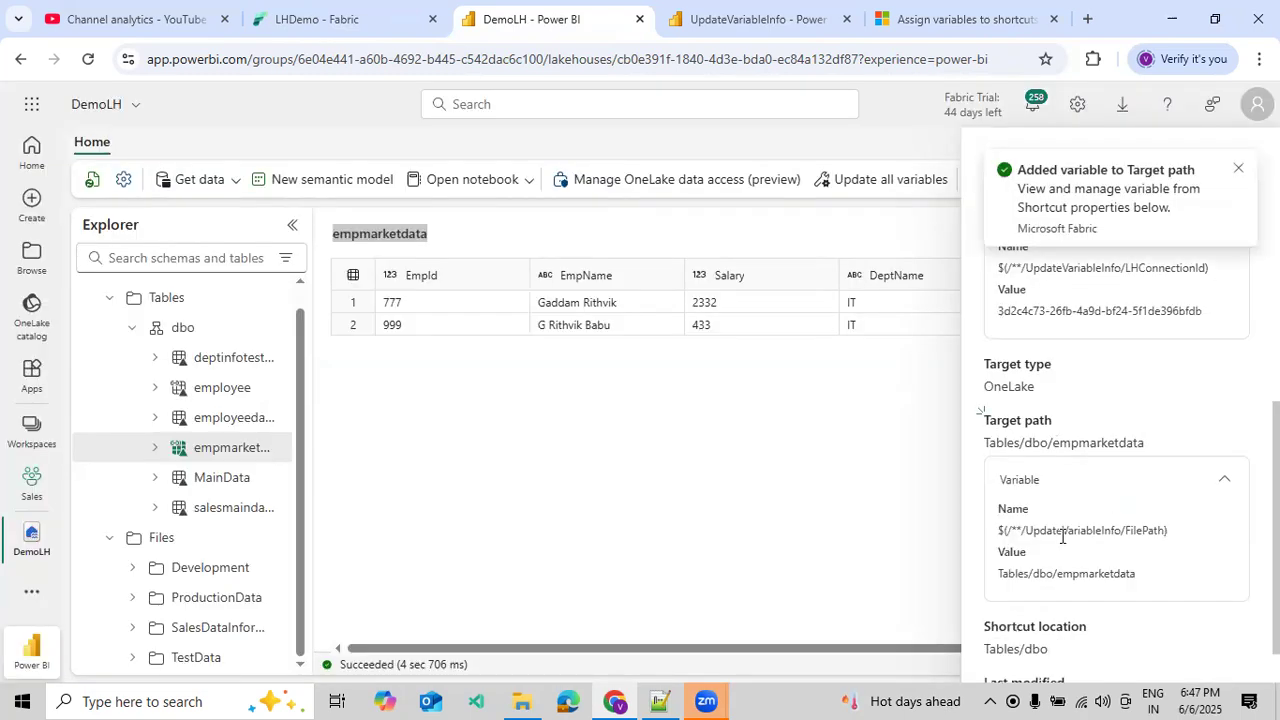
scroll(1062, 537, up, 4)
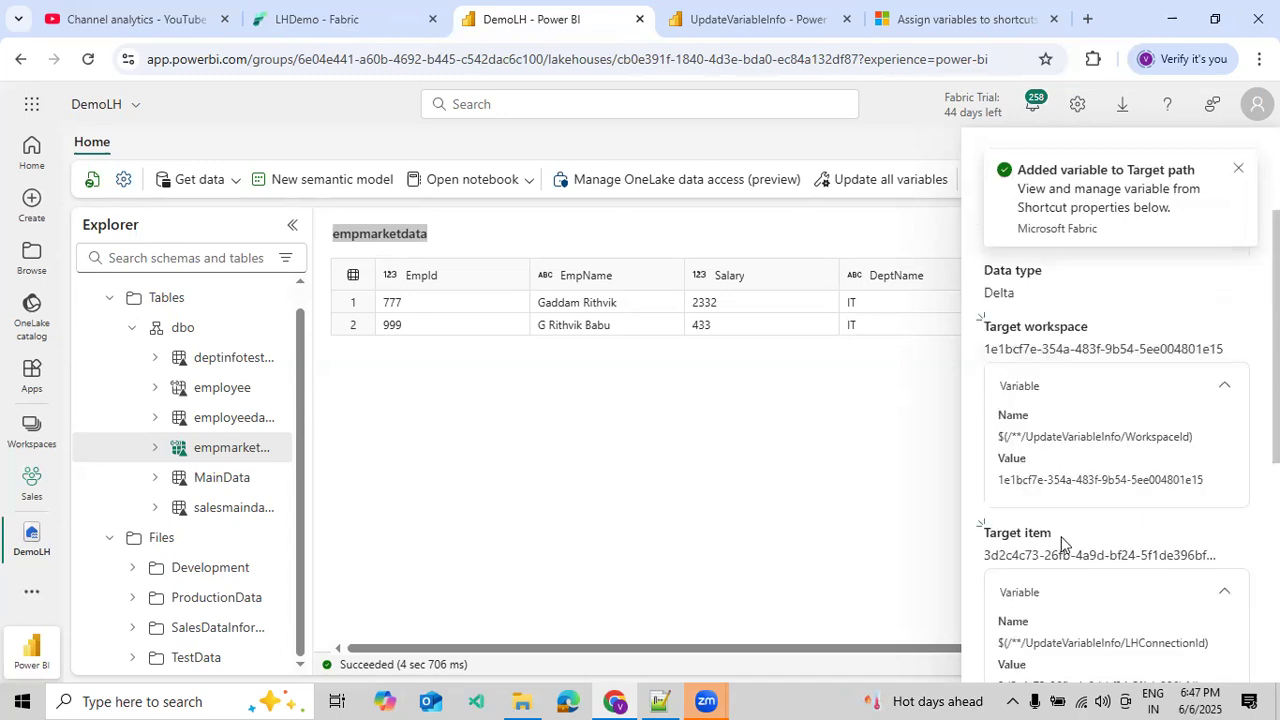
scroll(1062, 543, up, 1)
click(1237, 168)
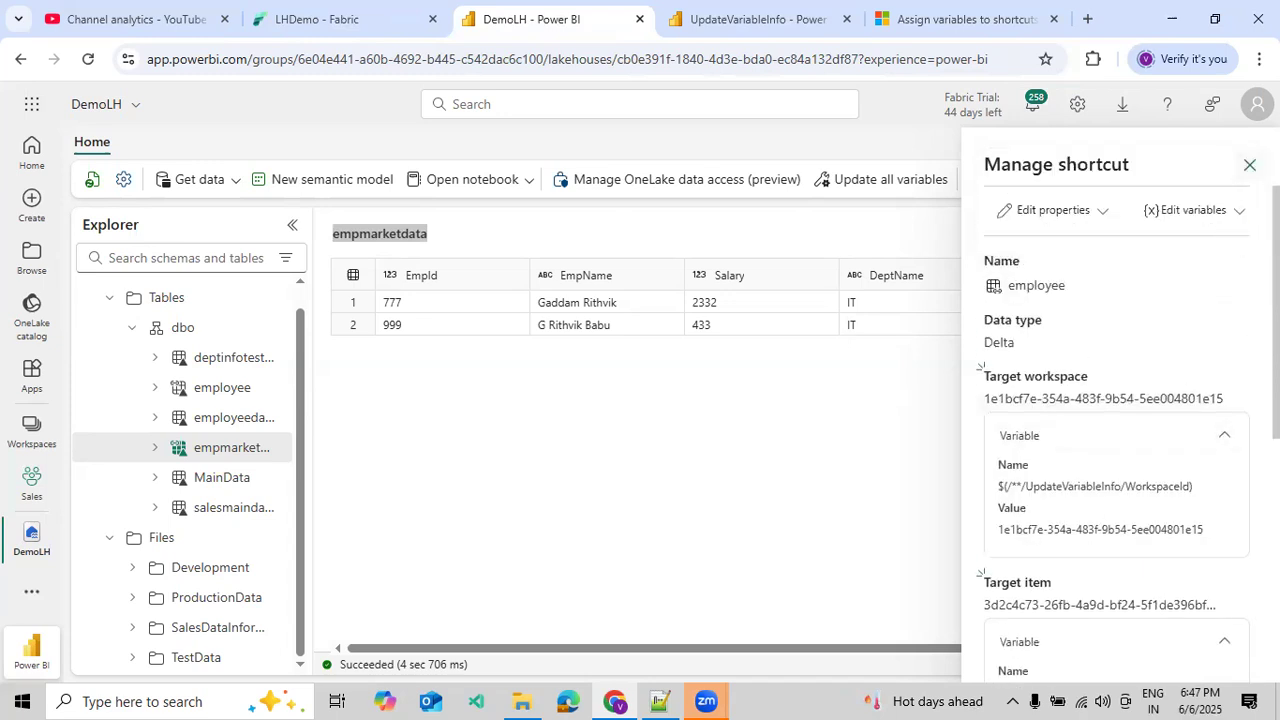
click(1249, 164)
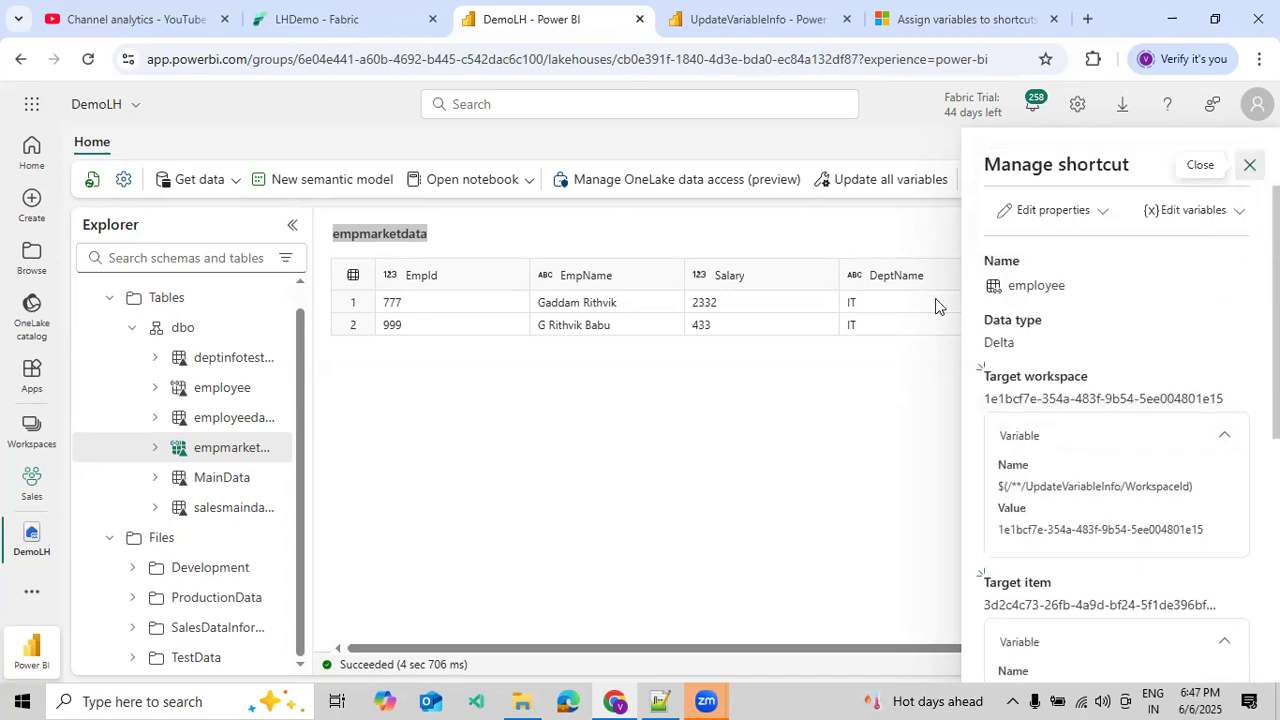
click(888, 182)
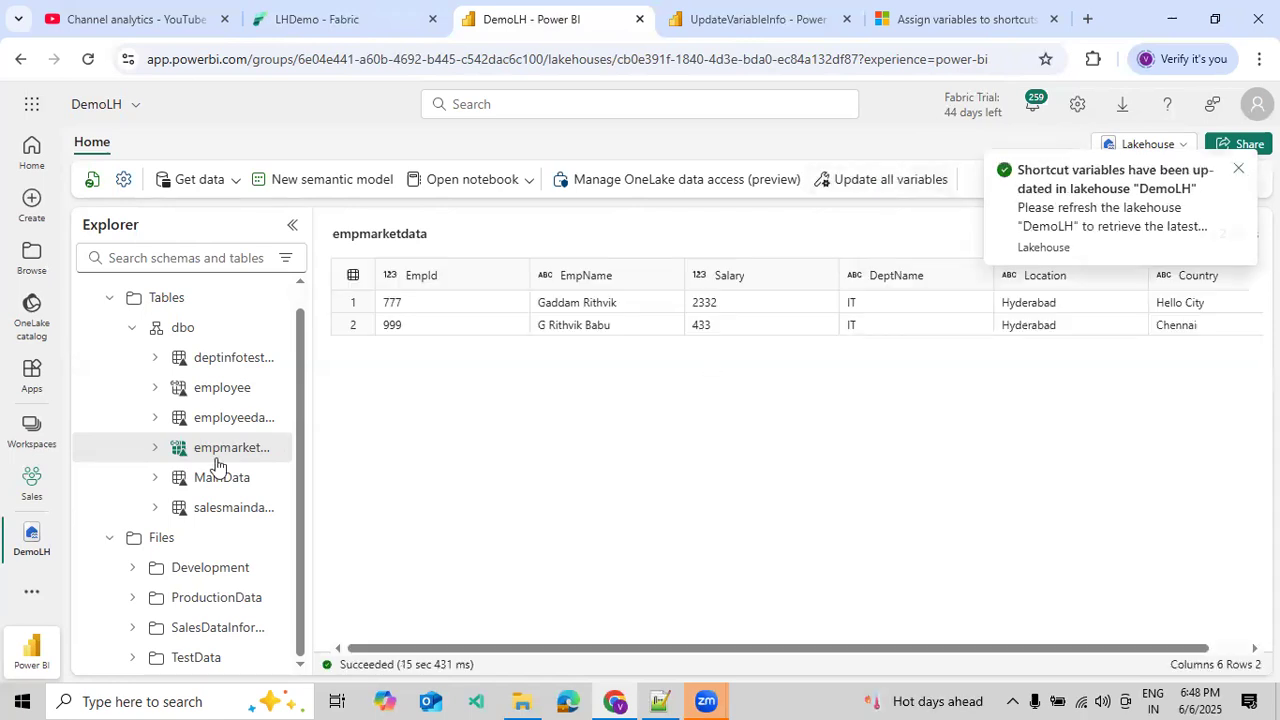
Examine the variables assigned to the empmarketdata shortcut's target workspace, target item and target path, and close its settings.
click(271, 448)
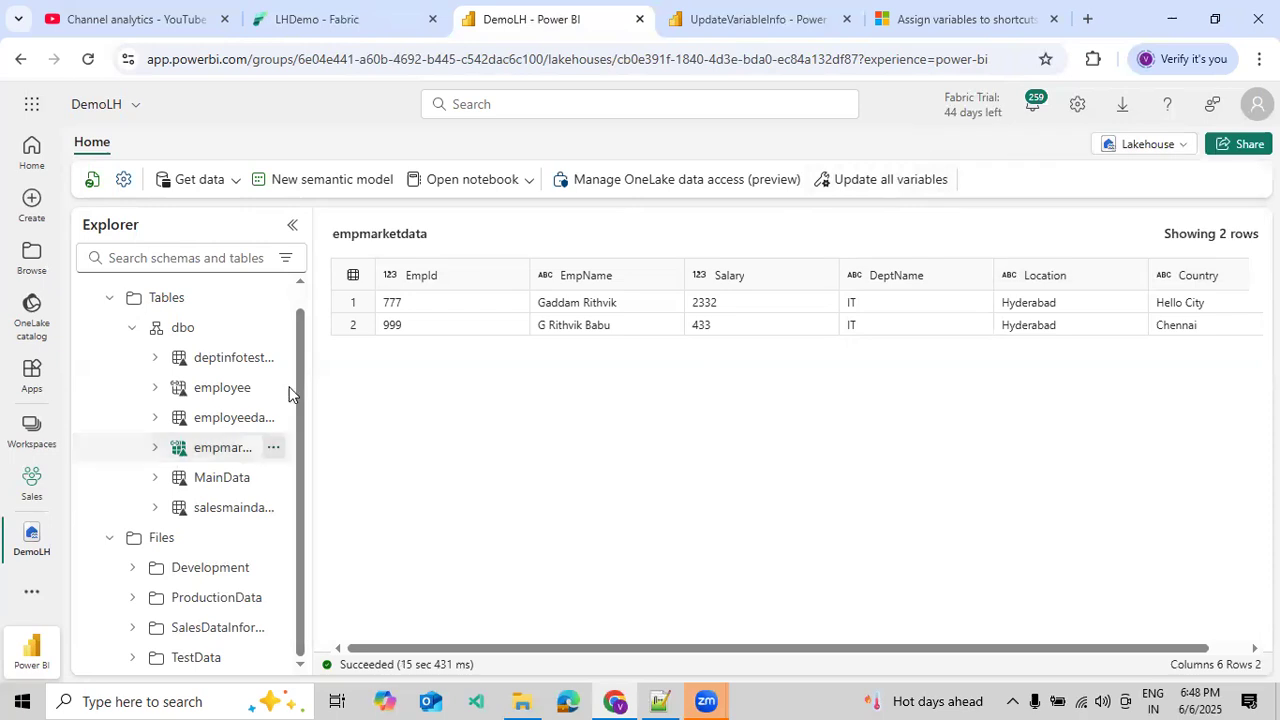
click(320, 343)
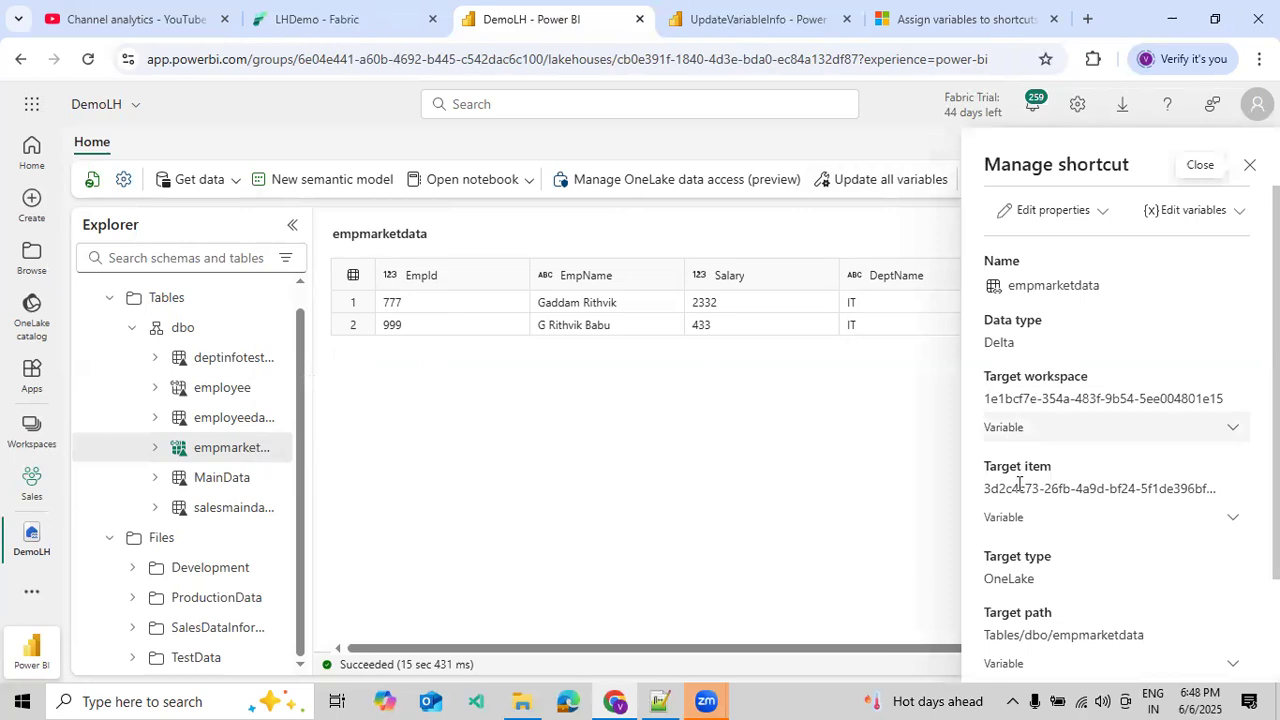
click(1020, 429)
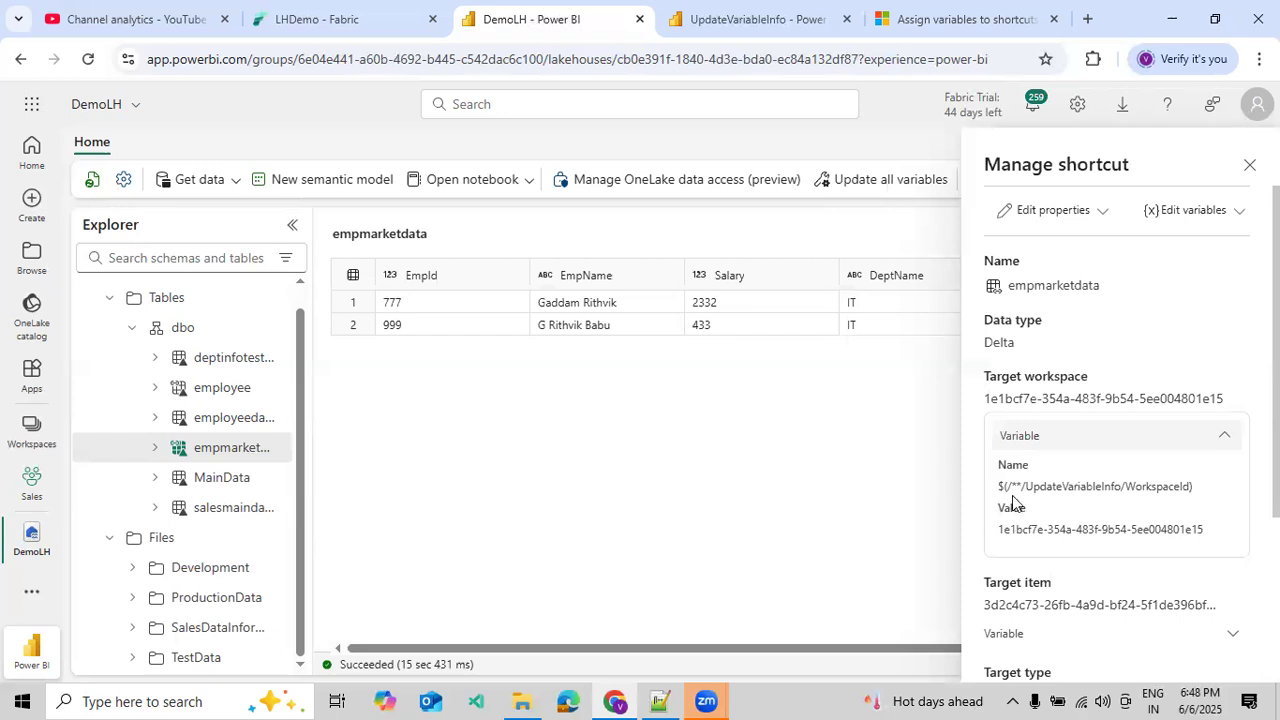
scroll(1074, 546, down, 3)
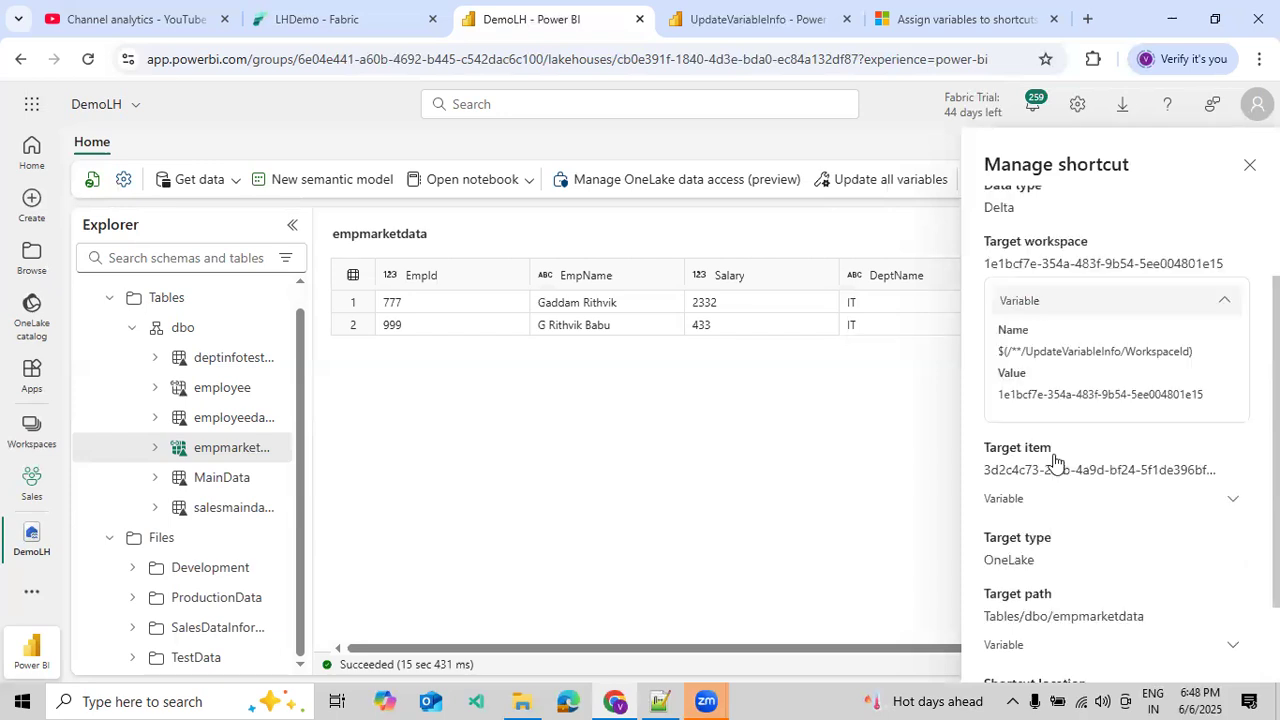
scroll(1054, 470, down, 1)
click(1054, 470)
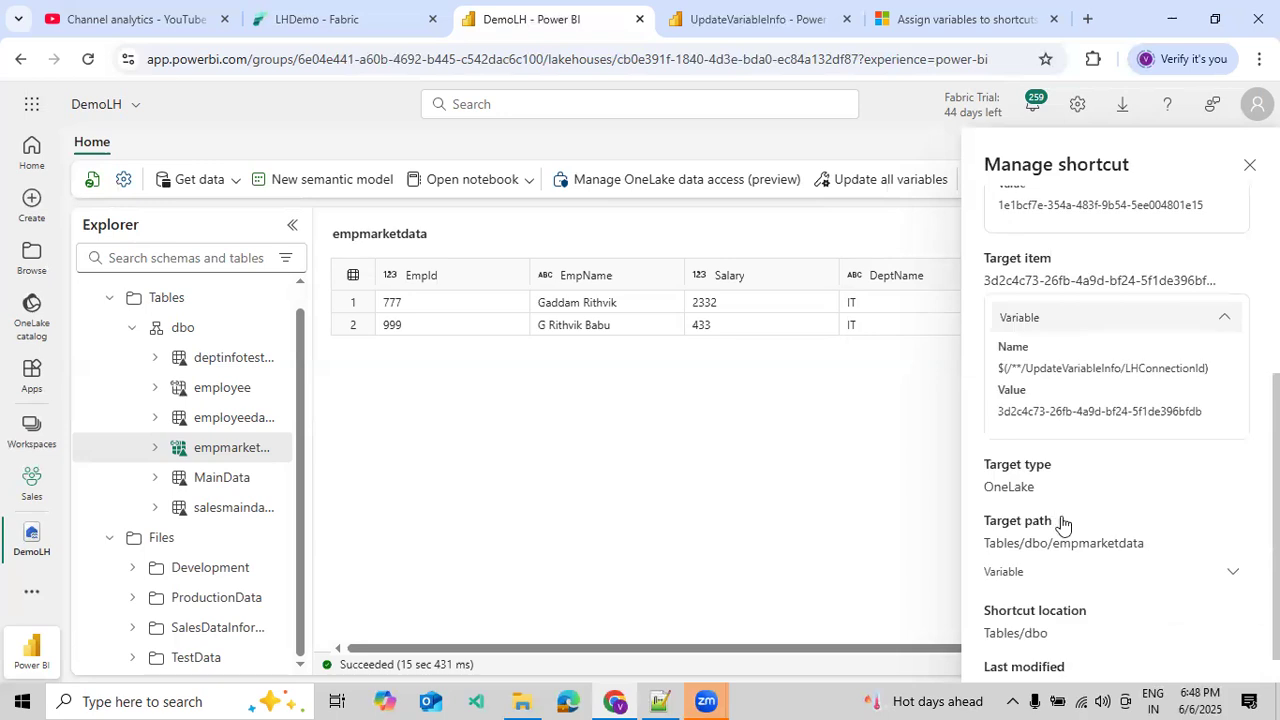
scroll(1061, 532, down, 1)
click(1061, 532)
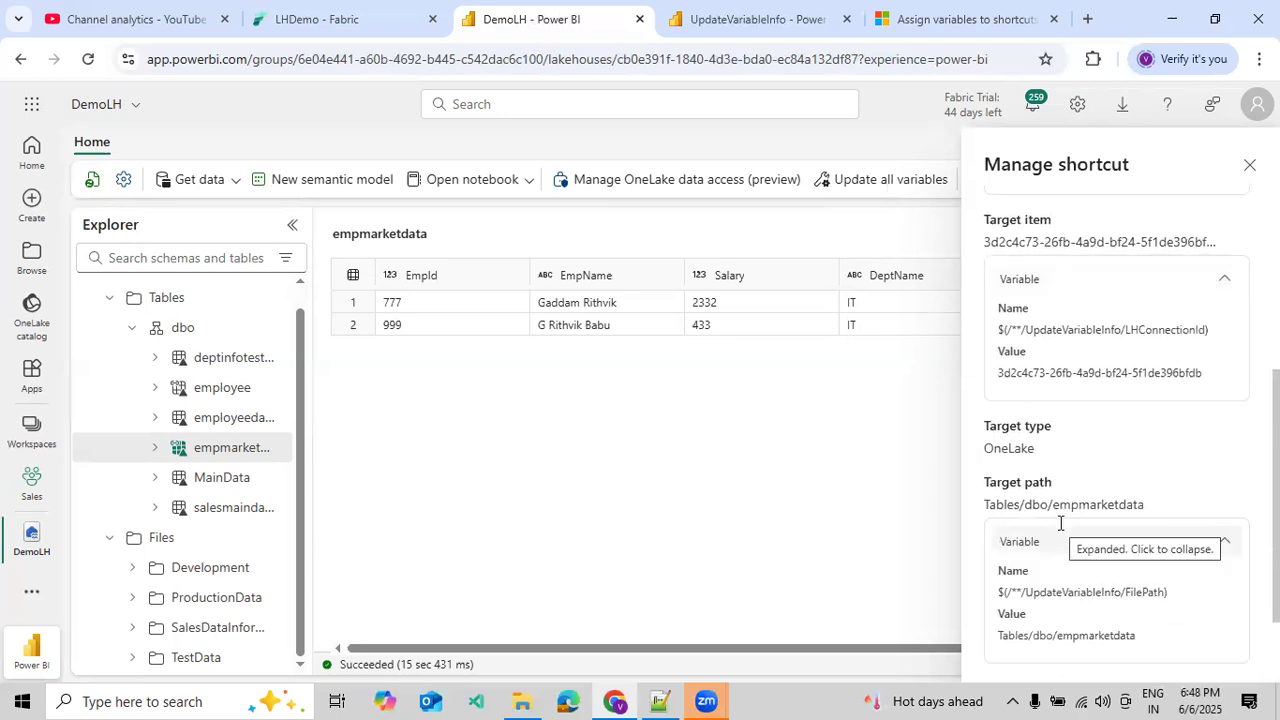
scroll(1061, 521, up, 3)
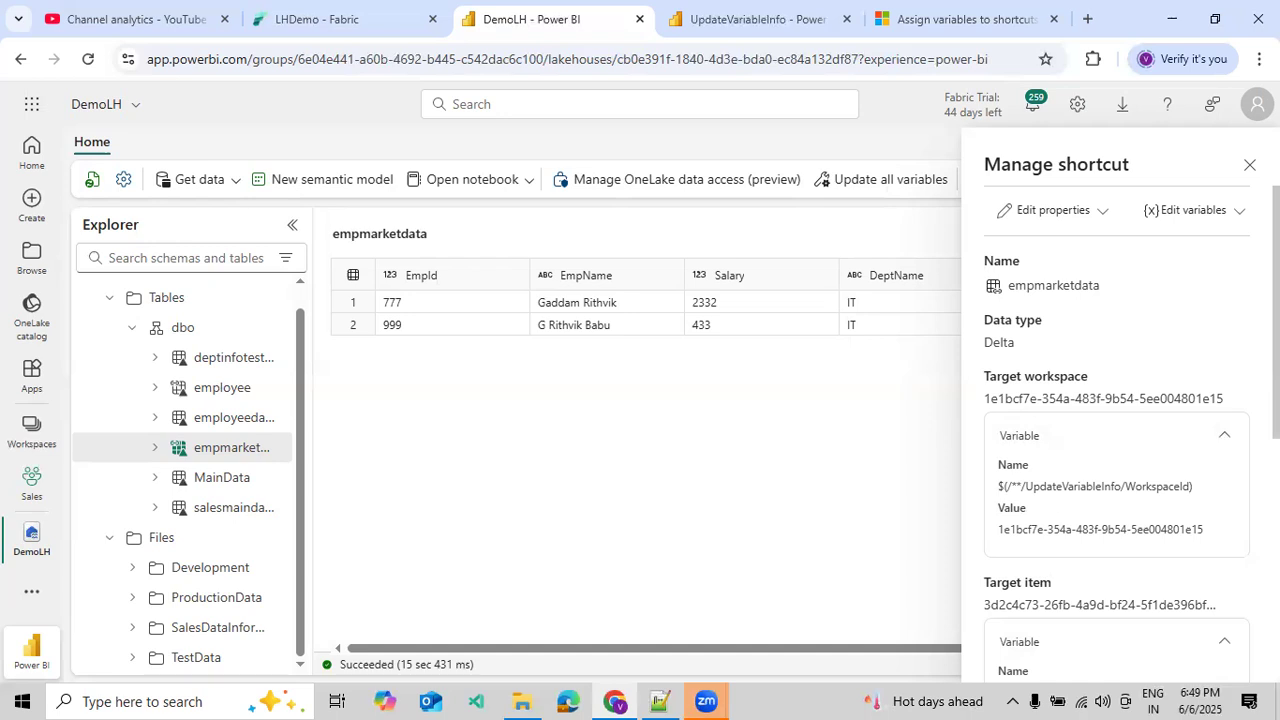
click(1249, 164)
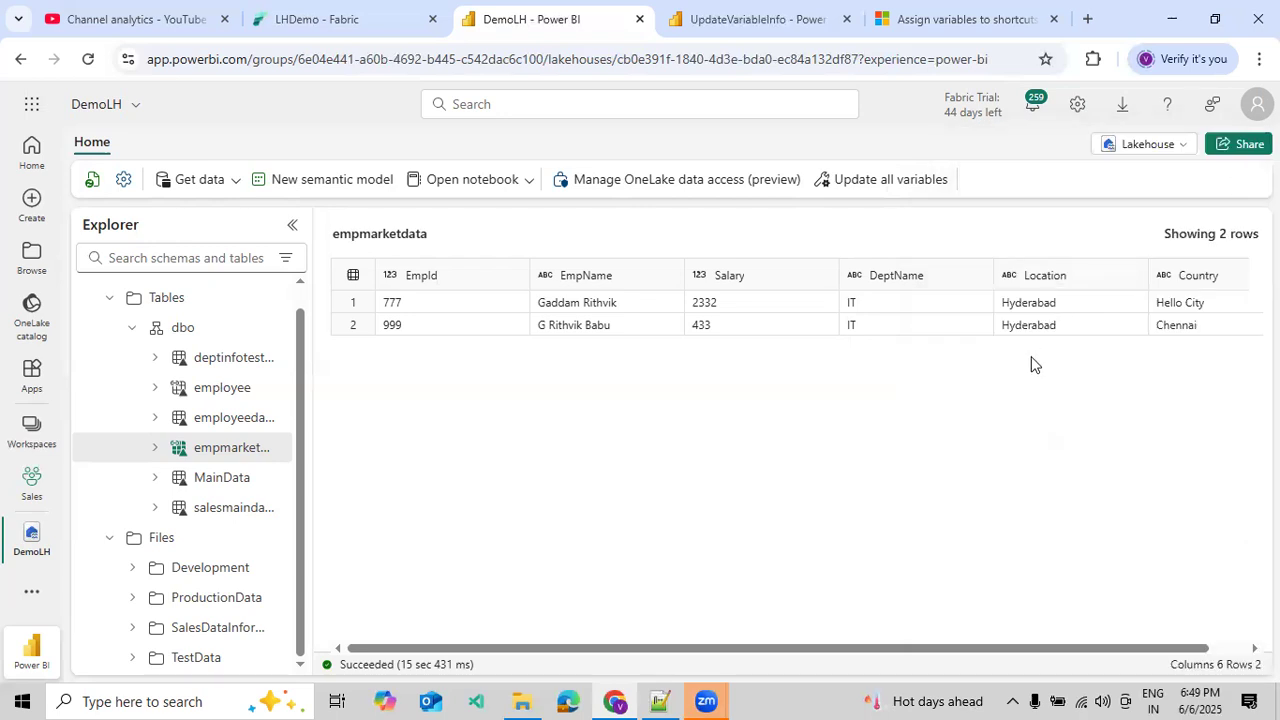